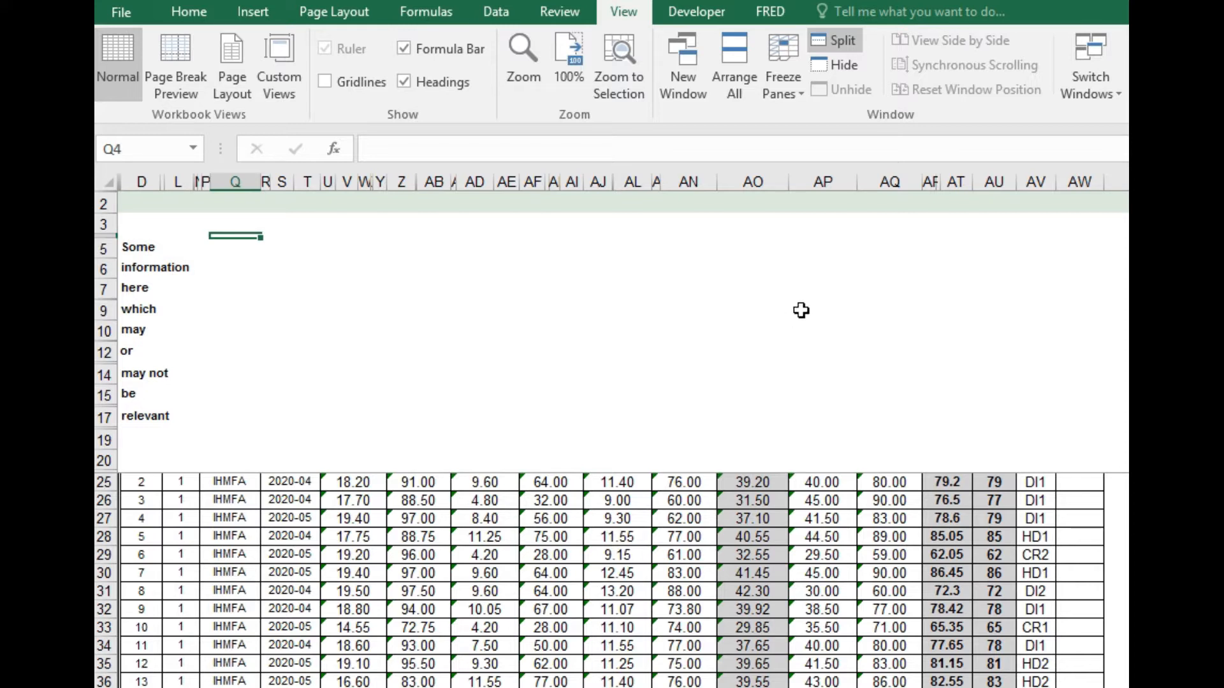
# Examine how the split worksheet shows the information rows above and the marks table below.
pyautogui.scroll(-1, 673, 482)
pyautogui.scroll(-3, 672, 482)
pyautogui.scroll(5, 672, 478)
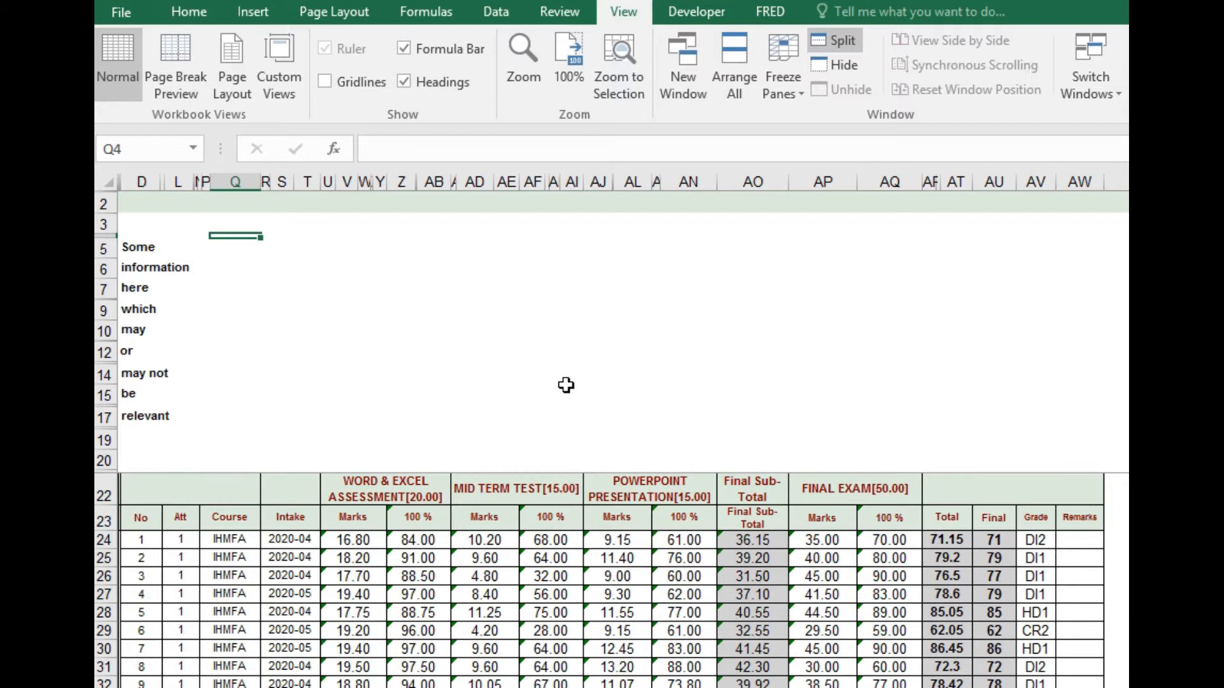
pyautogui.click(451, 333)
pyautogui.click(405, 439)
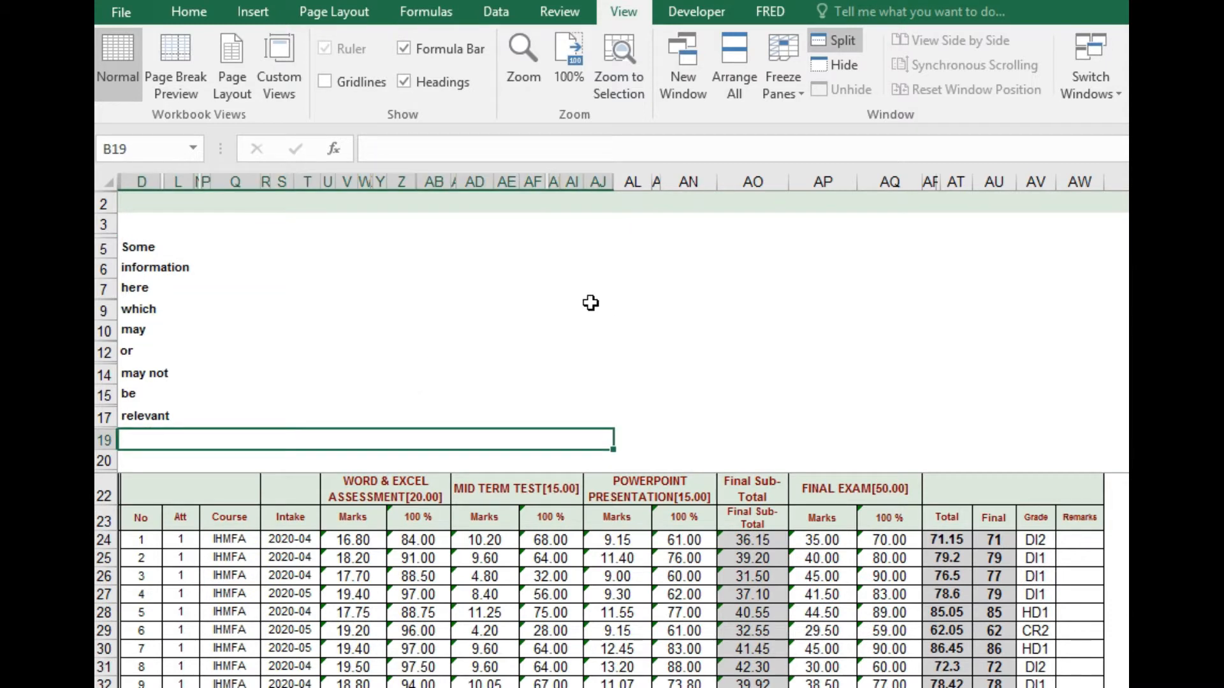
pyautogui.scroll(-3, 625, 397)
pyautogui.scroll(3, 625, 397)
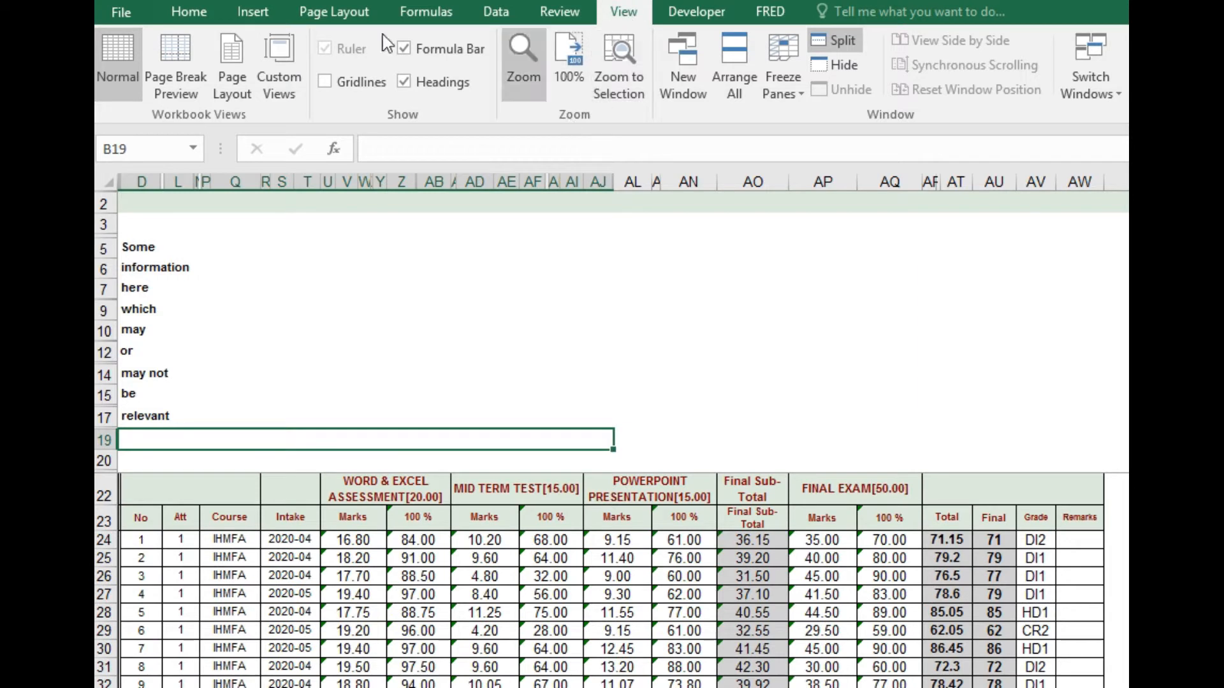
pyautogui.click(188, 11)
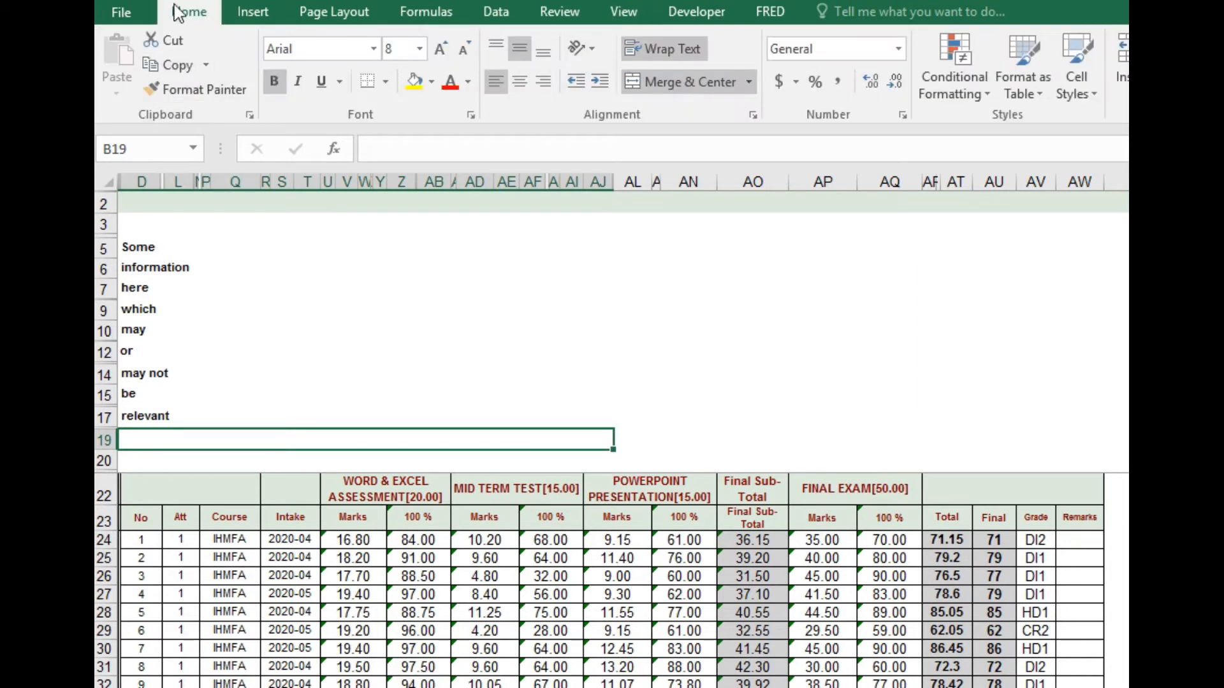
pyautogui.click(637, 13)
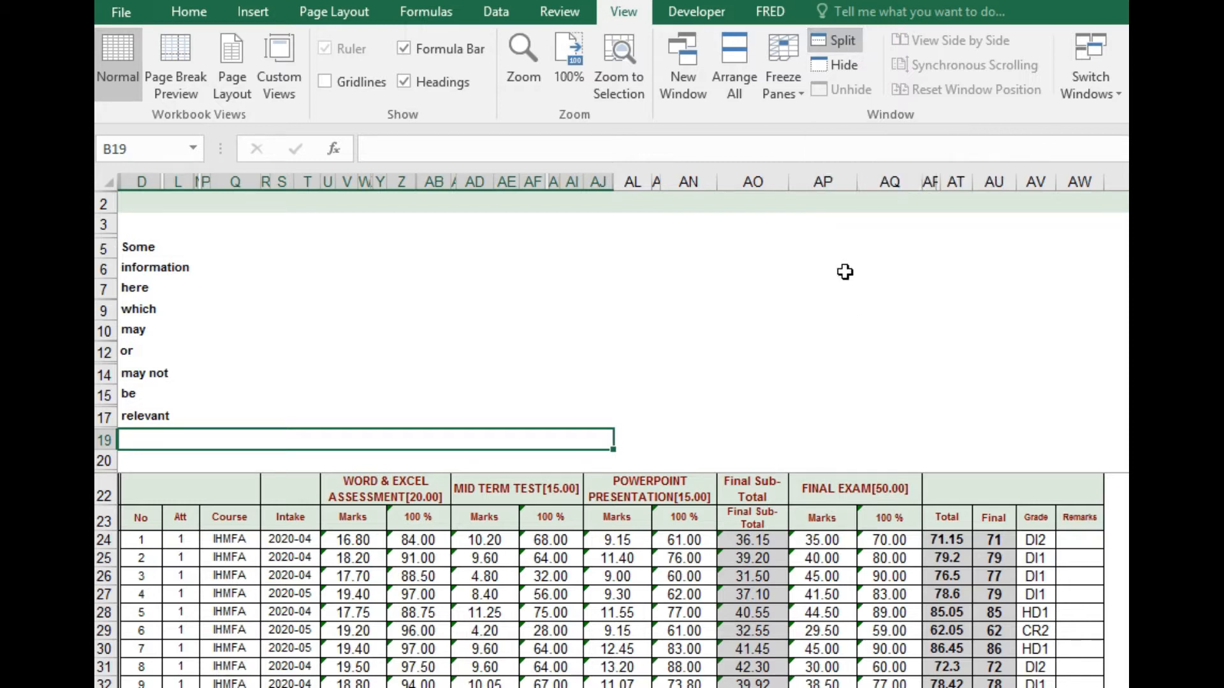
# Remove the window split from the worksheet so it scrolls as a single pane.
pyautogui.click(841, 43)
pyautogui.click(825, 283)
pyautogui.scroll(-2, 831, 272)
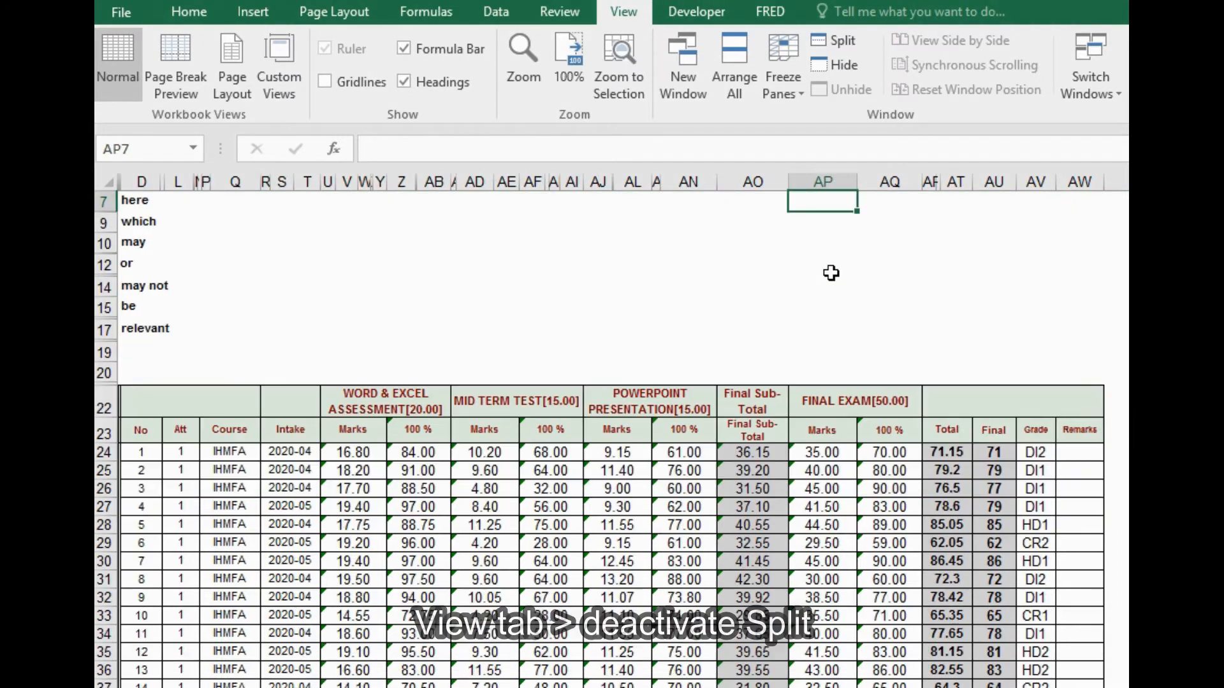
pyautogui.scroll(-6, 831, 272)
pyautogui.scroll(3, 831, 273)
pyautogui.scroll(2, 831, 273)
pyautogui.scroll(-7, 831, 273)
pyautogui.scroll(4, 828, 265)
pyautogui.scroll(4, 826, 259)
pyautogui.scroll(-4, 826, 259)
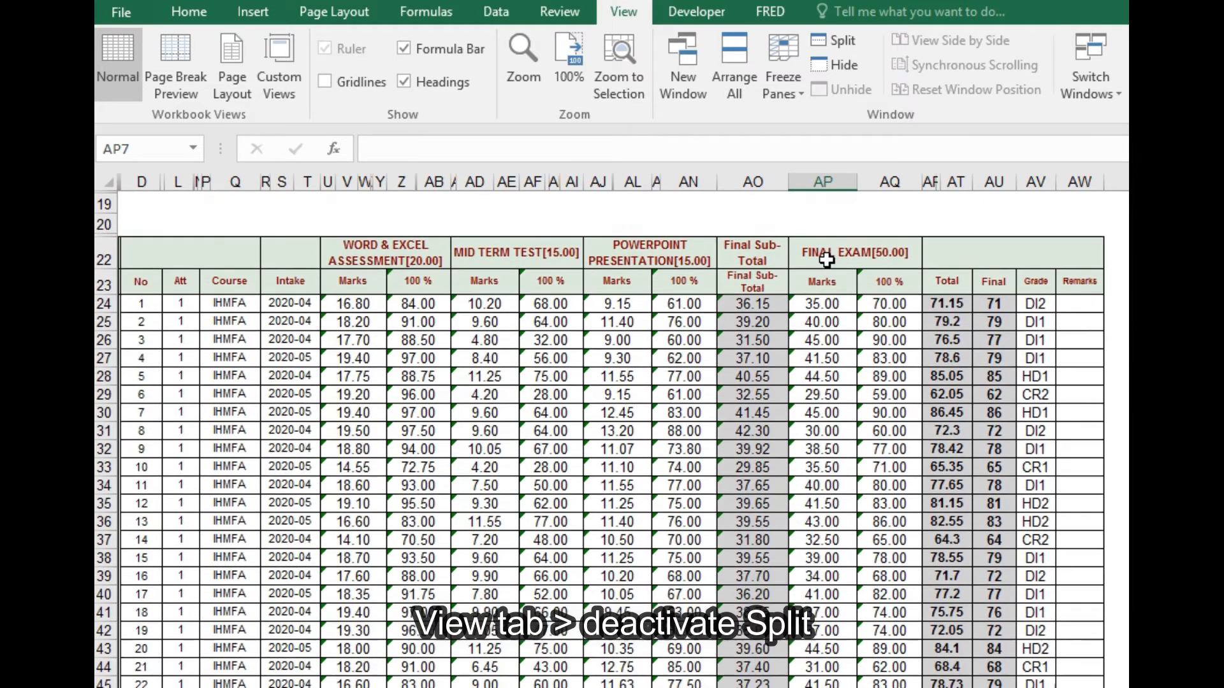
pyautogui.scroll(-1, 826, 259)
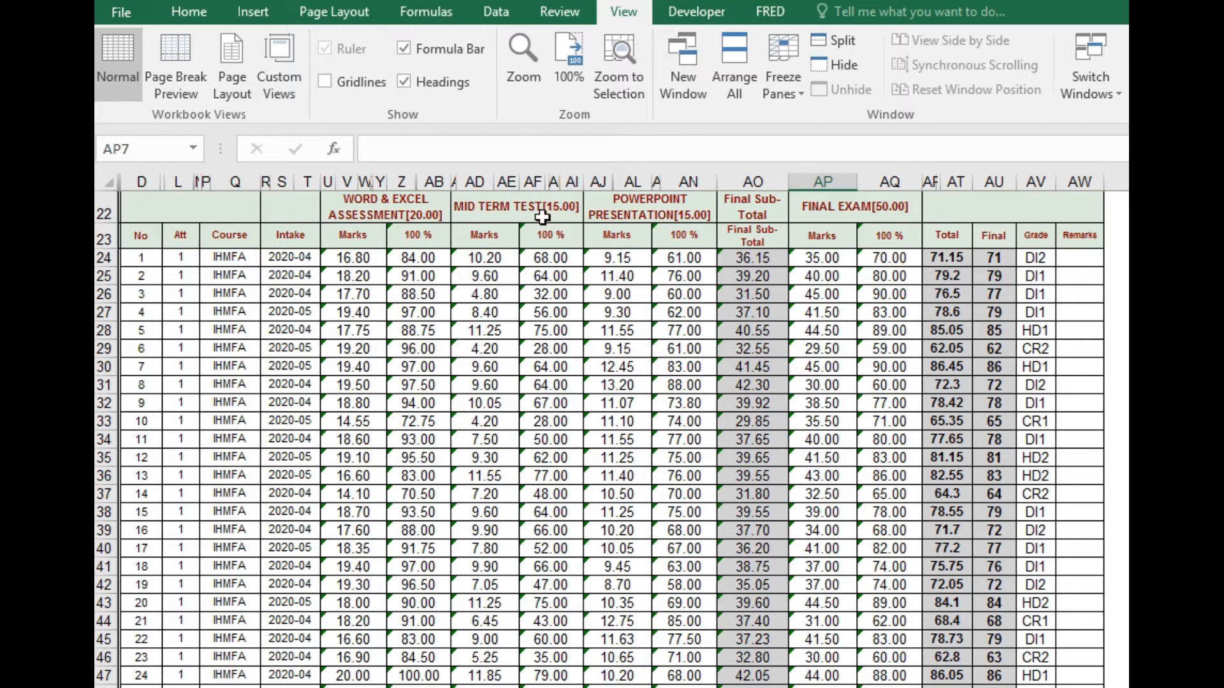
# Examine the assessment headings in row 22 and the student marks listed beneath them.
pyautogui.click(477, 205)
pyautogui.click(629, 208)
pyautogui.click(408, 205)
pyautogui.click(693, 210)
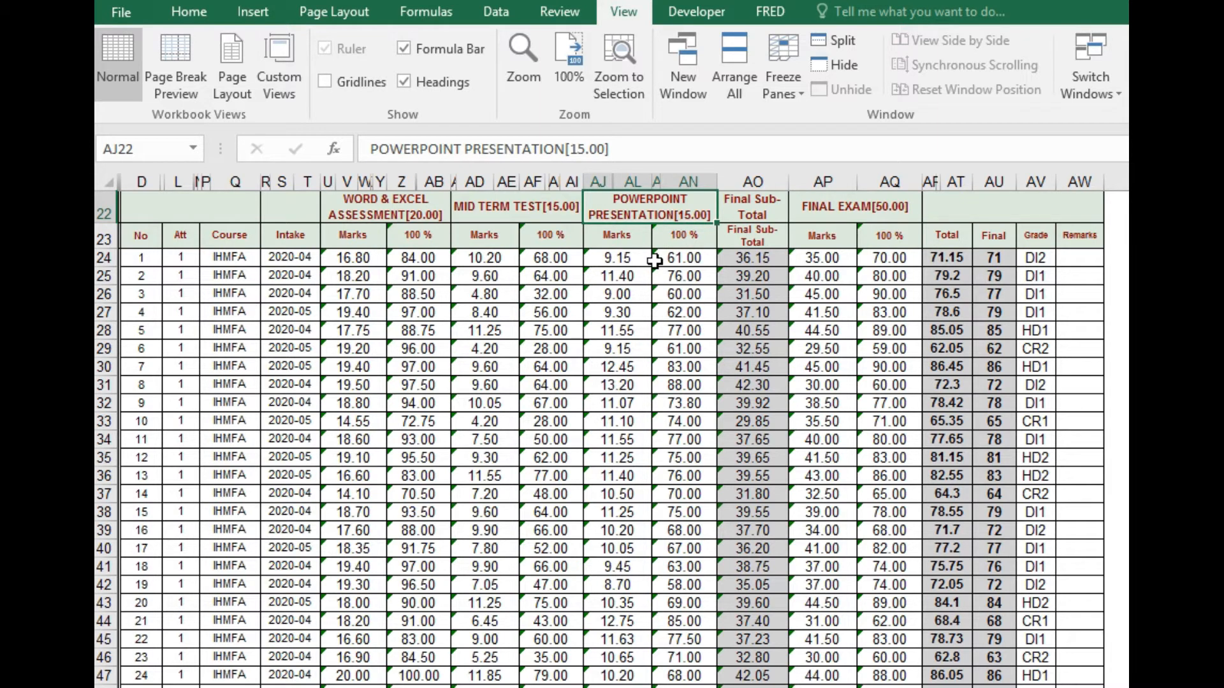
pyautogui.scroll(-3, 599, 294)
pyautogui.scroll(-14, 599, 294)
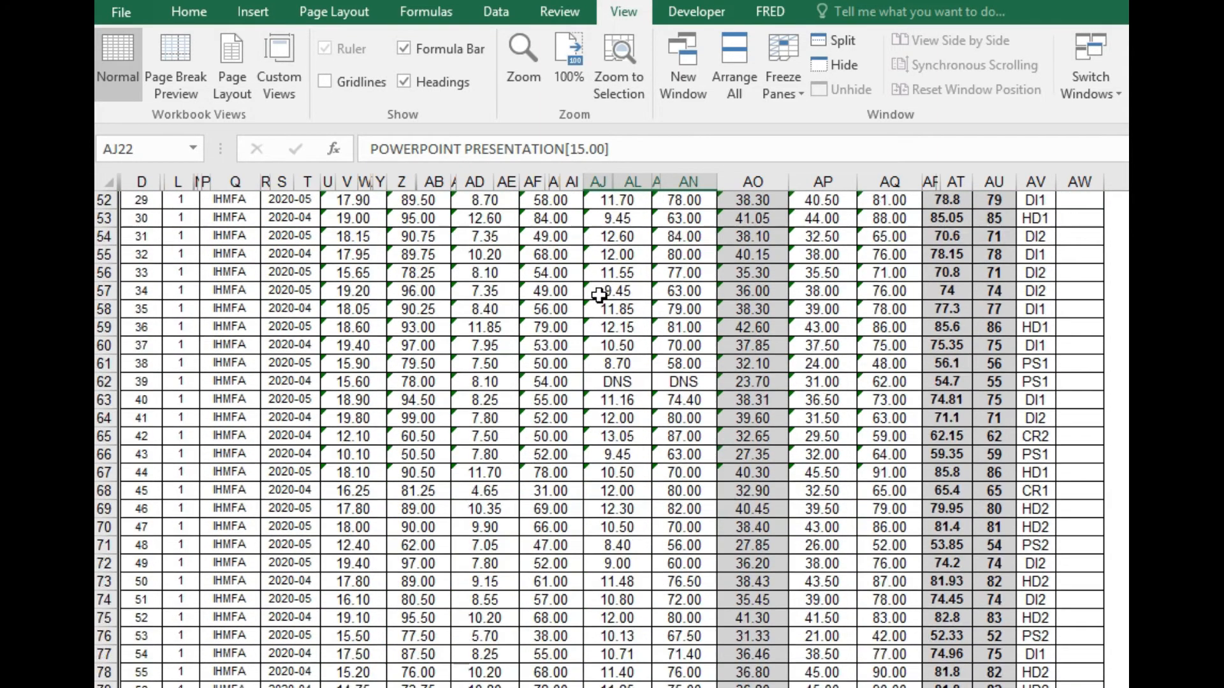
pyautogui.scroll(3, 599, 295)
pyautogui.scroll(10, 599, 295)
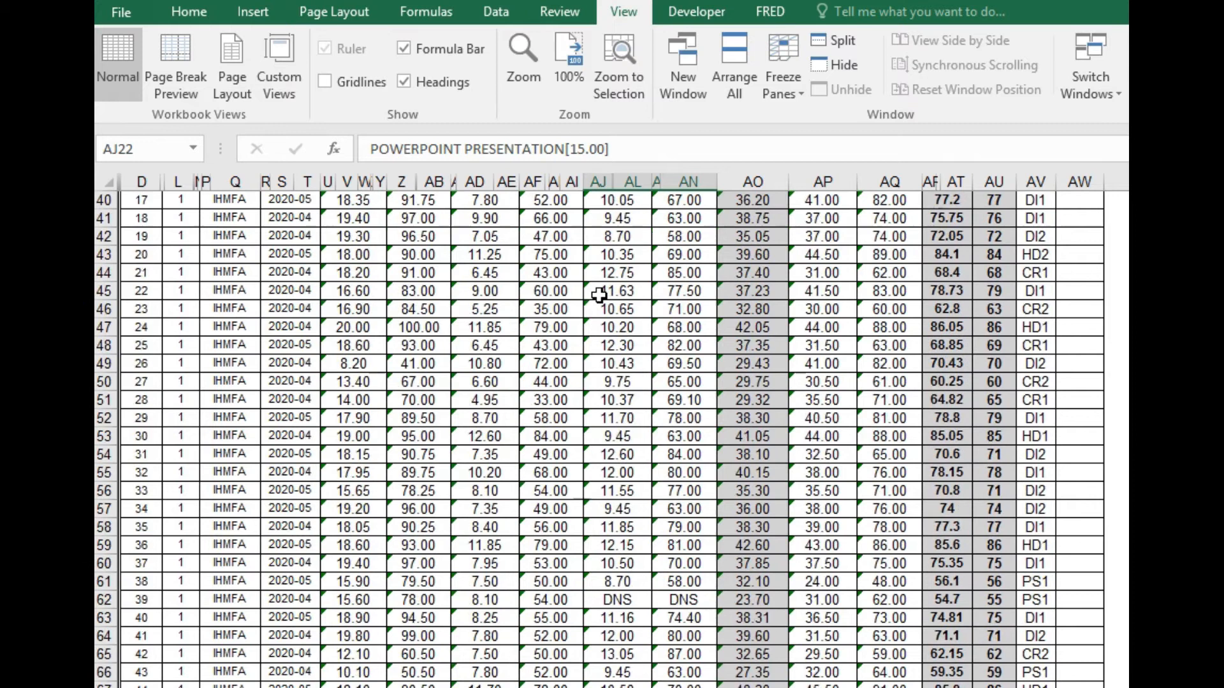
pyautogui.scroll(4, 599, 294)
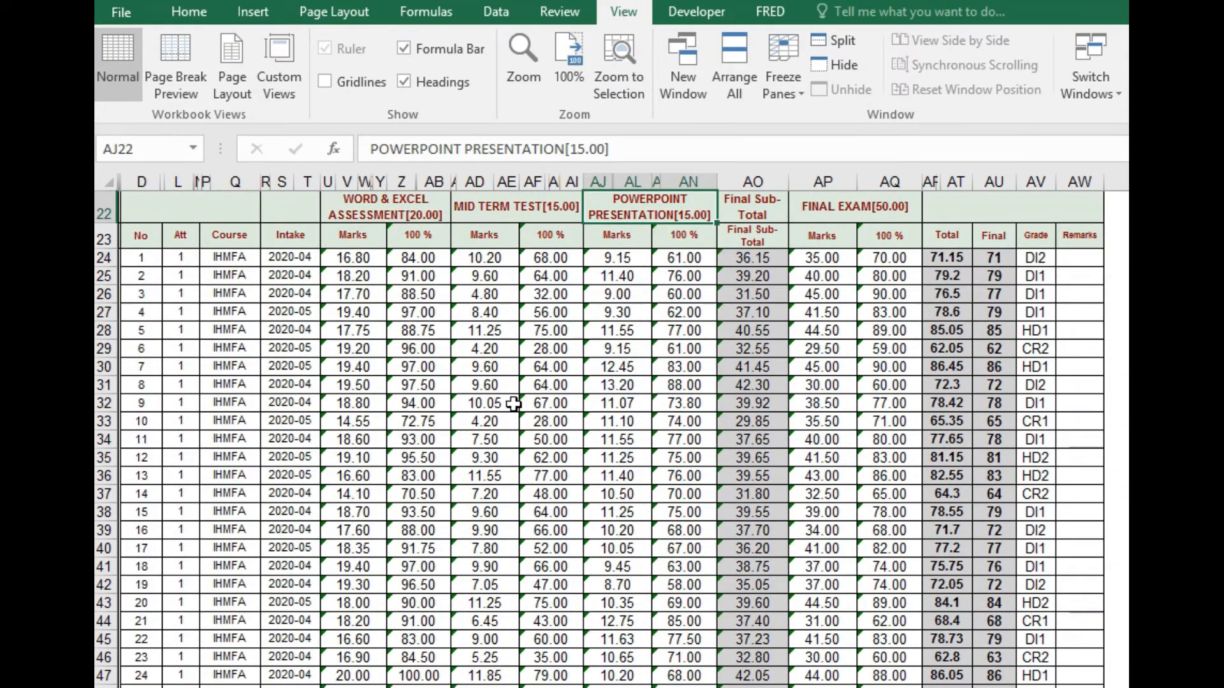
# Freeze the panes above row 24 so that header rows 22 and 23 stay in view.
pyautogui.click(103, 258)
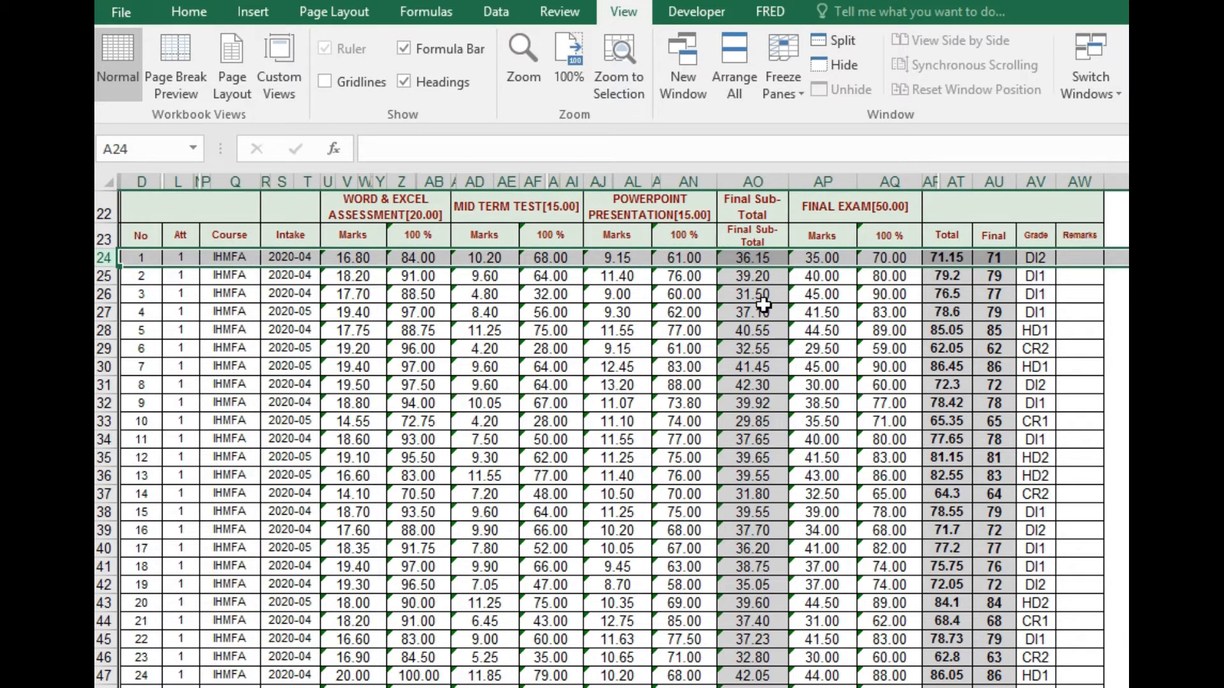
pyautogui.click(783, 82)
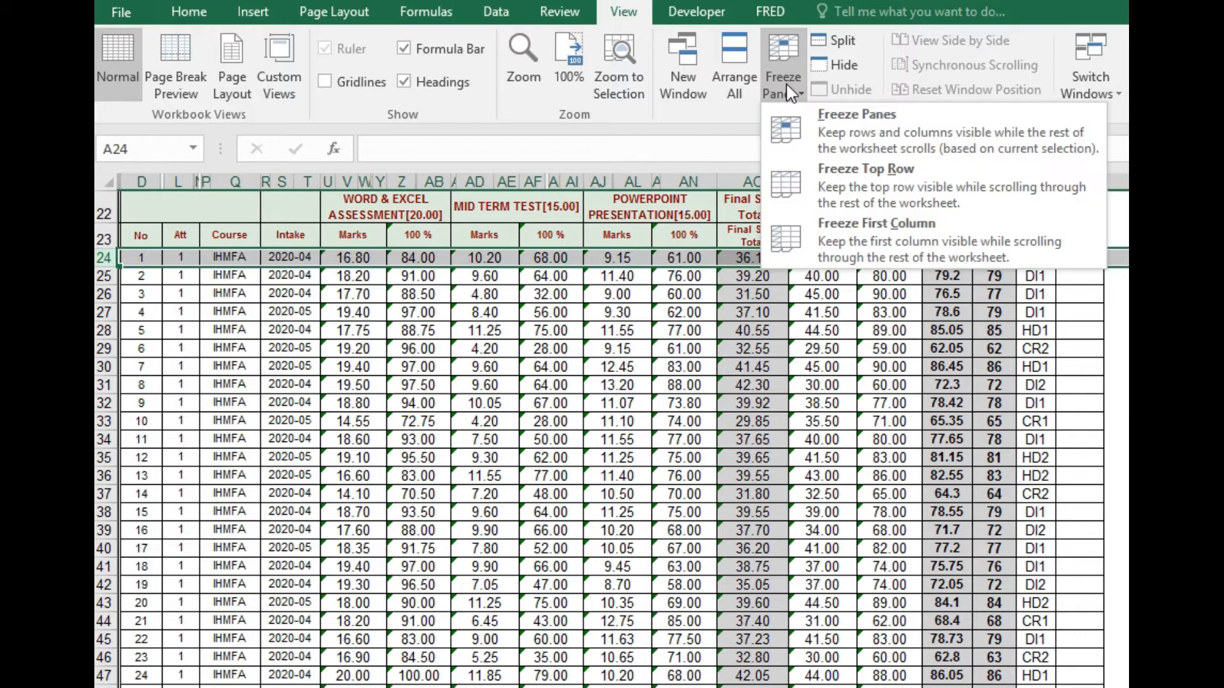
pyautogui.click(855, 112)
pyautogui.click(876, 335)
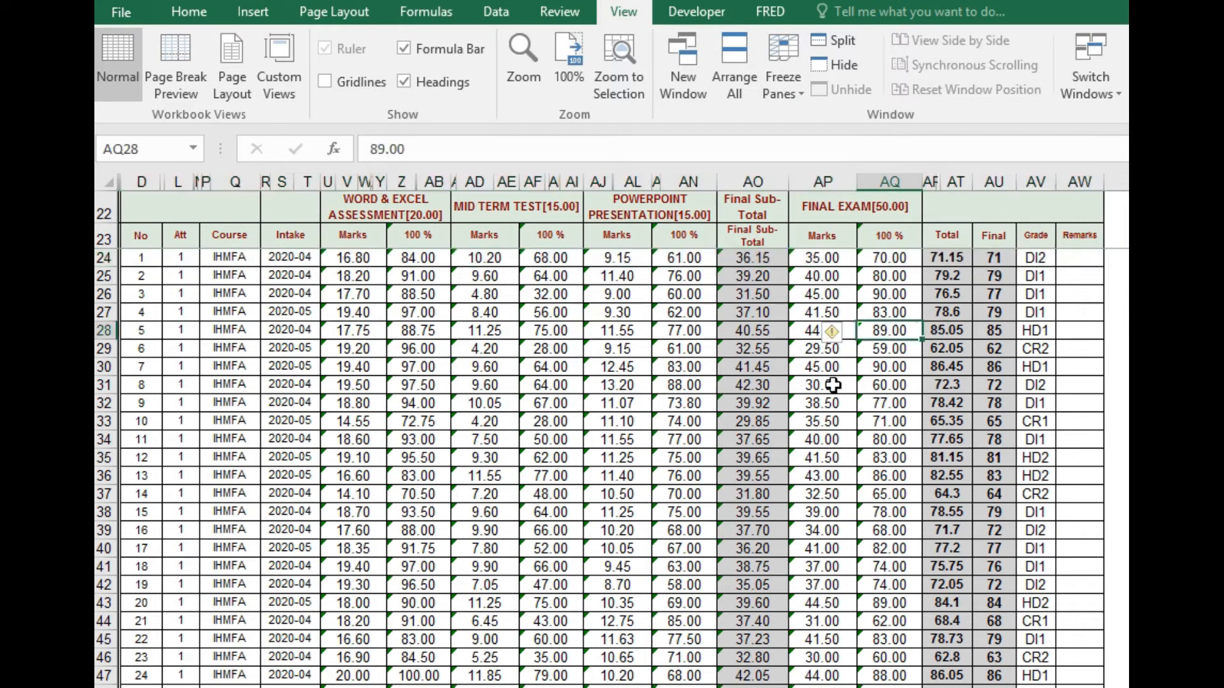
pyautogui.scroll(-15, 833, 385)
pyautogui.scroll(-12, 833, 377)
pyautogui.scroll(8, 815, 363)
pyautogui.scroll(19, 815, 363)
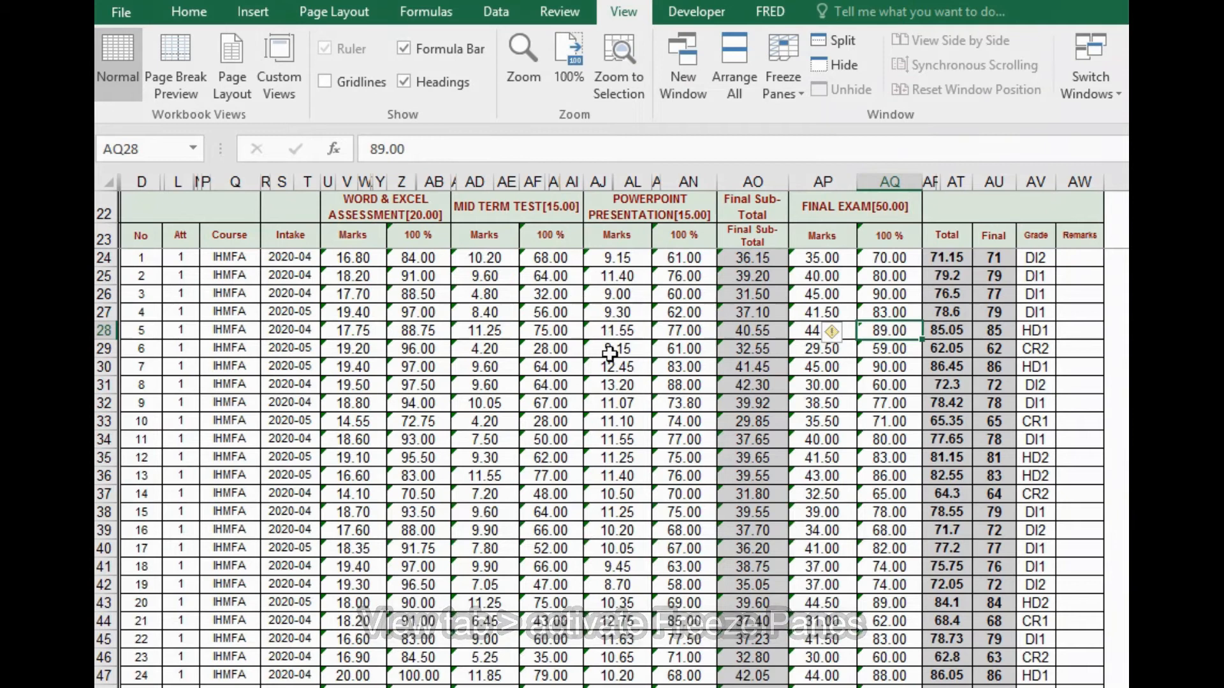
# Unfreeze the worksheet's panes so the header rows scroll with the marks table.
pyautogui.click(787, 66)
pyautogui.click(848, 132)
pyautogui.scroll(3, 751, 424)
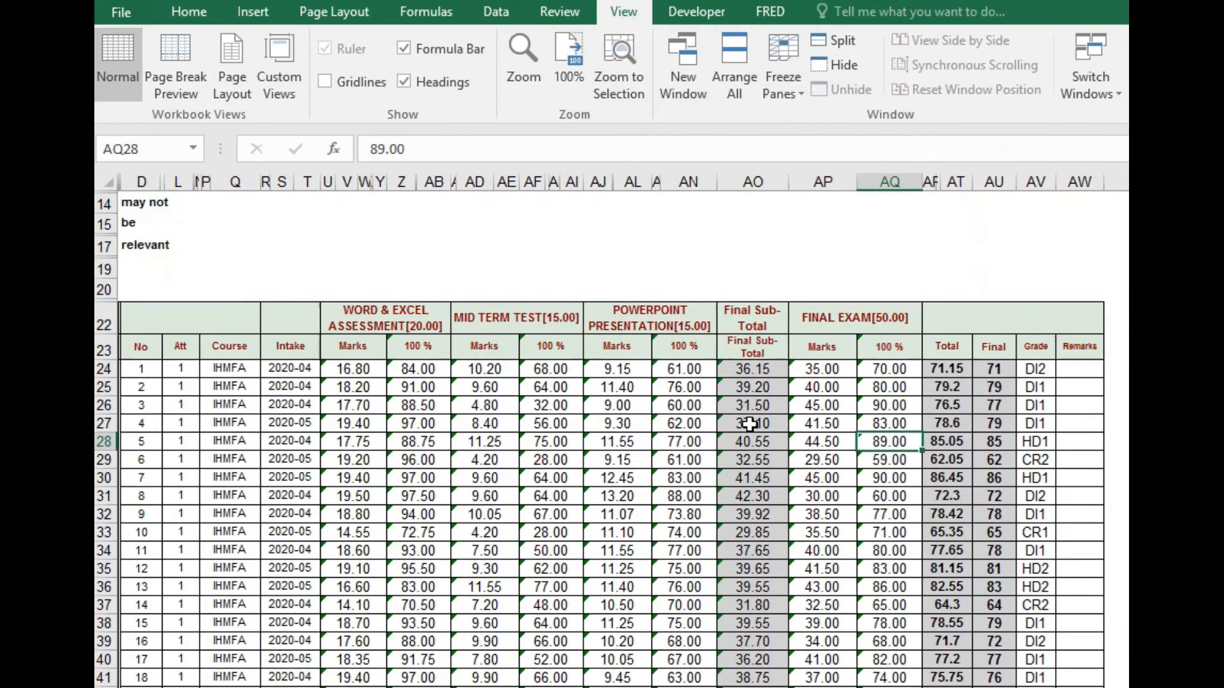
pyautogui.scroll(-2, 750, 424)
pyautogui.scroll(-3, 750, 422)
pyautogui.scroll(3, 751, 422)
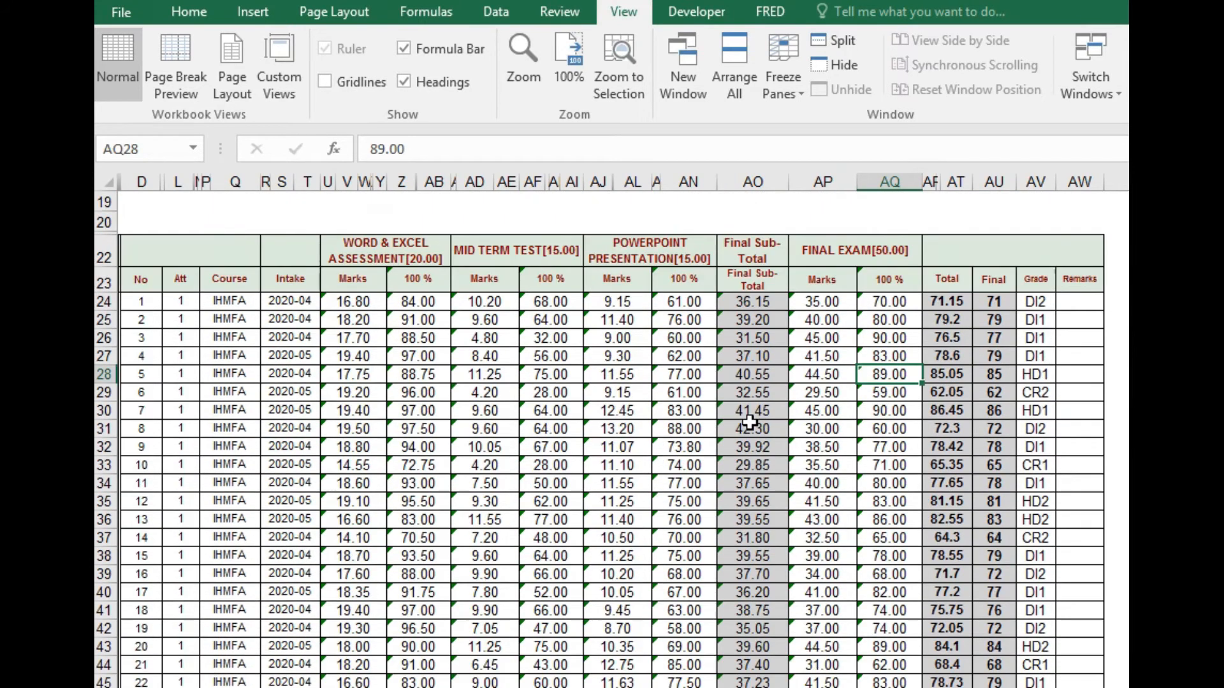
pyautogui.scroll(-1, 750, 422)
pyautogui.click(819, 462)
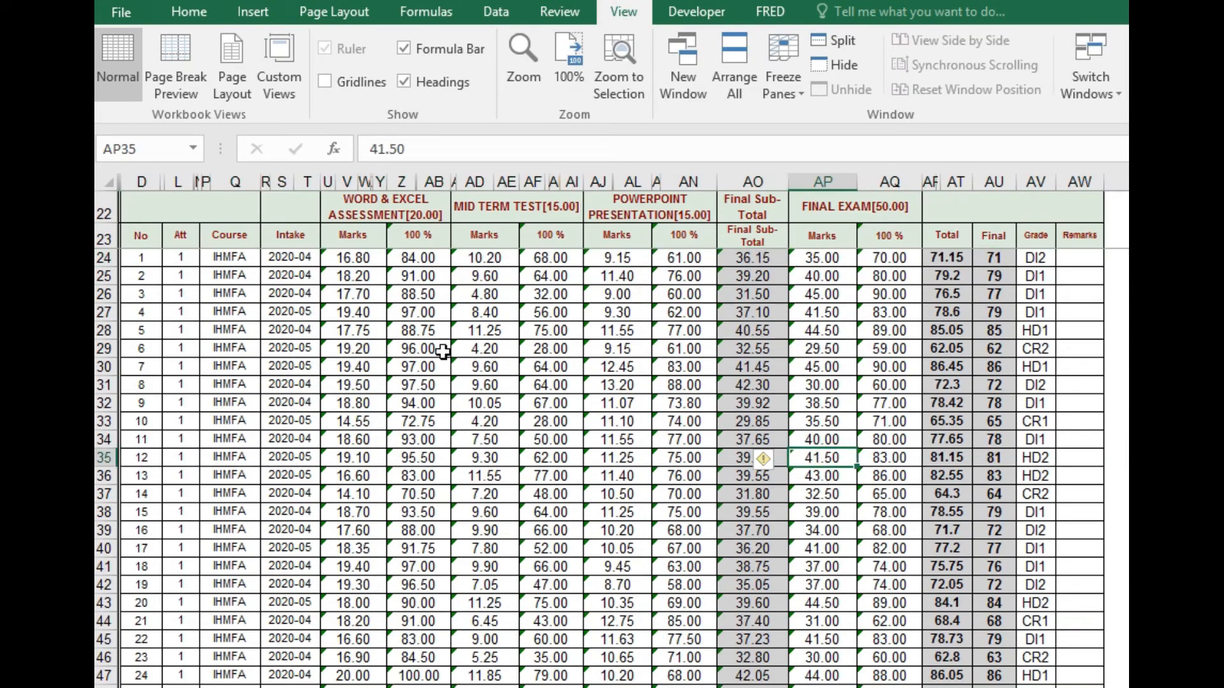
# Examine the first student's marks in row 24 and the narrow columns under the mid term test's 100 % heading.
pyautogui.click(418, 259)
pyautogui.click(477, 257)
pyautogui.click(547, 259)
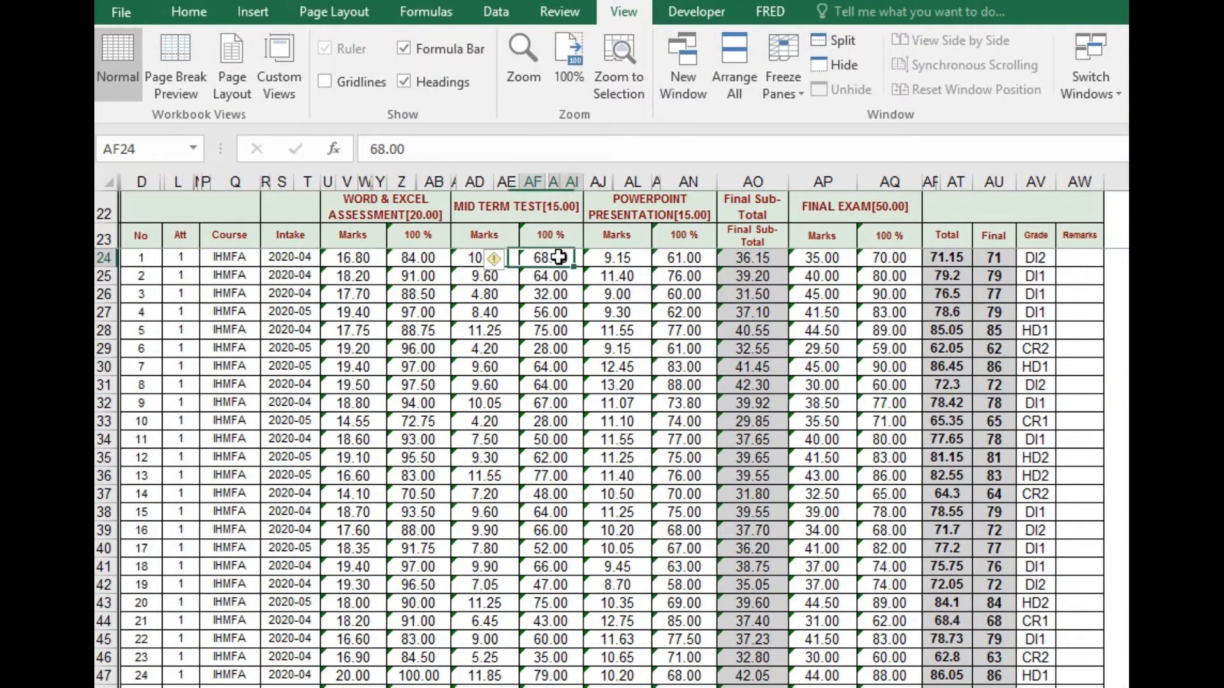
pyautogui.click(533, 178)
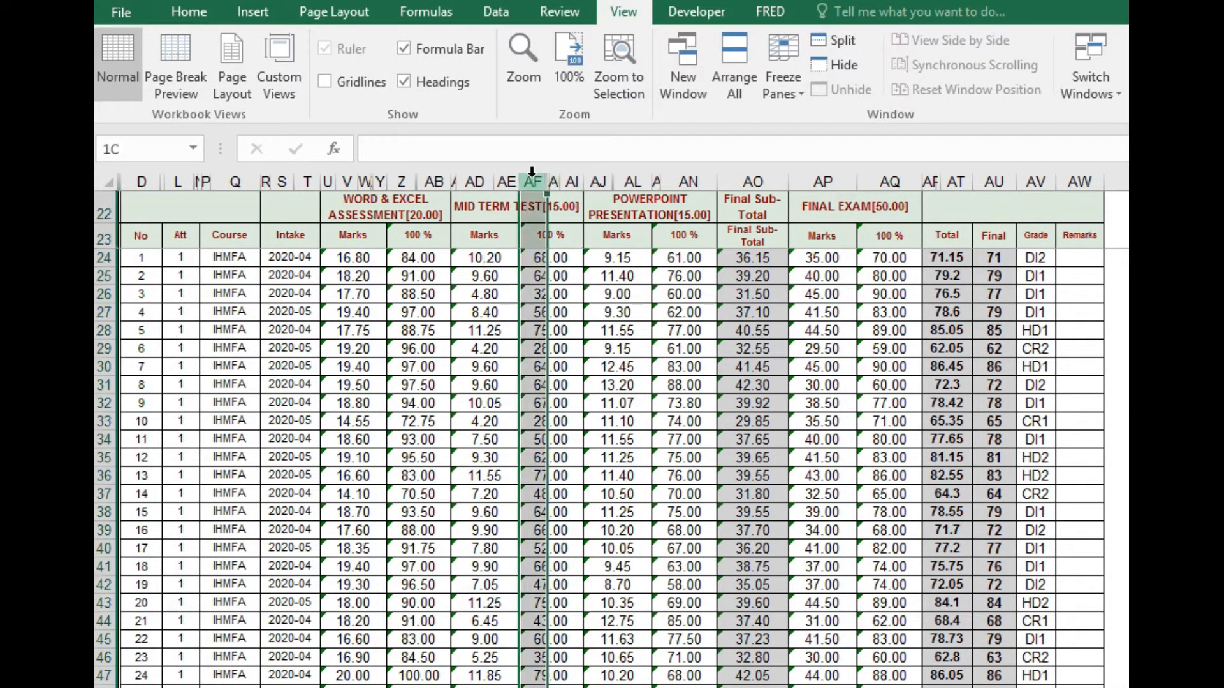
pyautogui.click(553, 179)
pyautogui.click(575, 182)
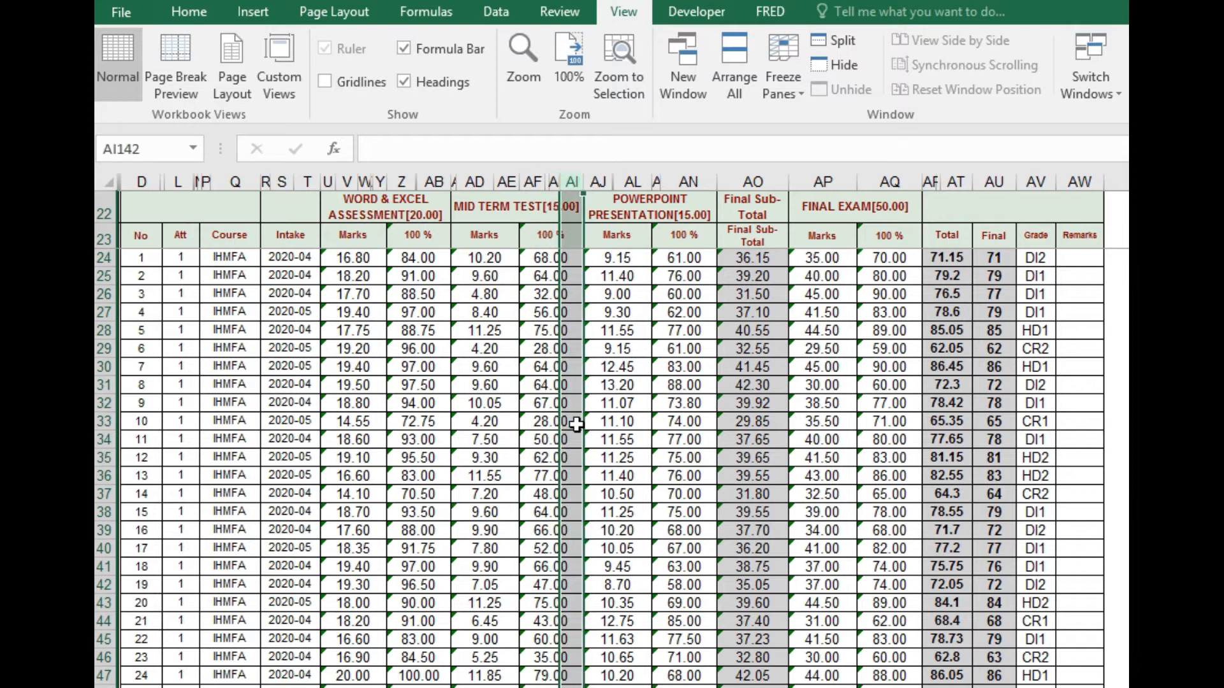
# Examine the columns beneath the PowerPoint presentation heading, comparing AJ, AL and AM with mid term column AF.
pyautogui.click(621, 256)
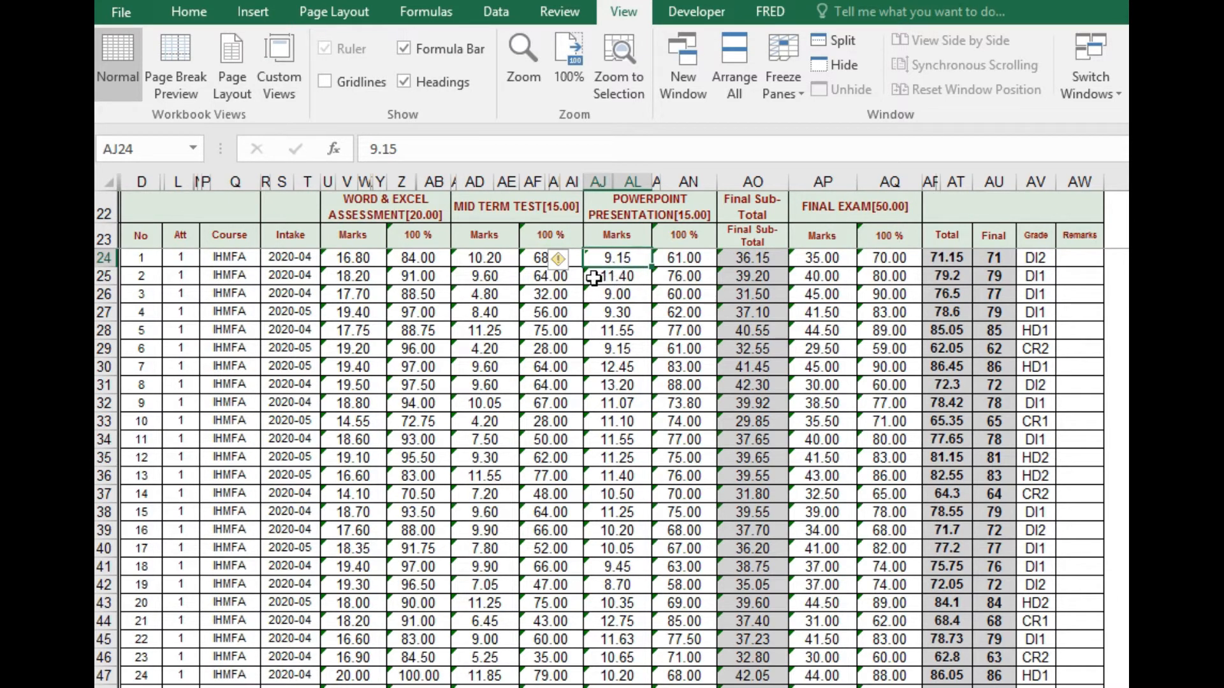
pyautogui.click(596, 176)
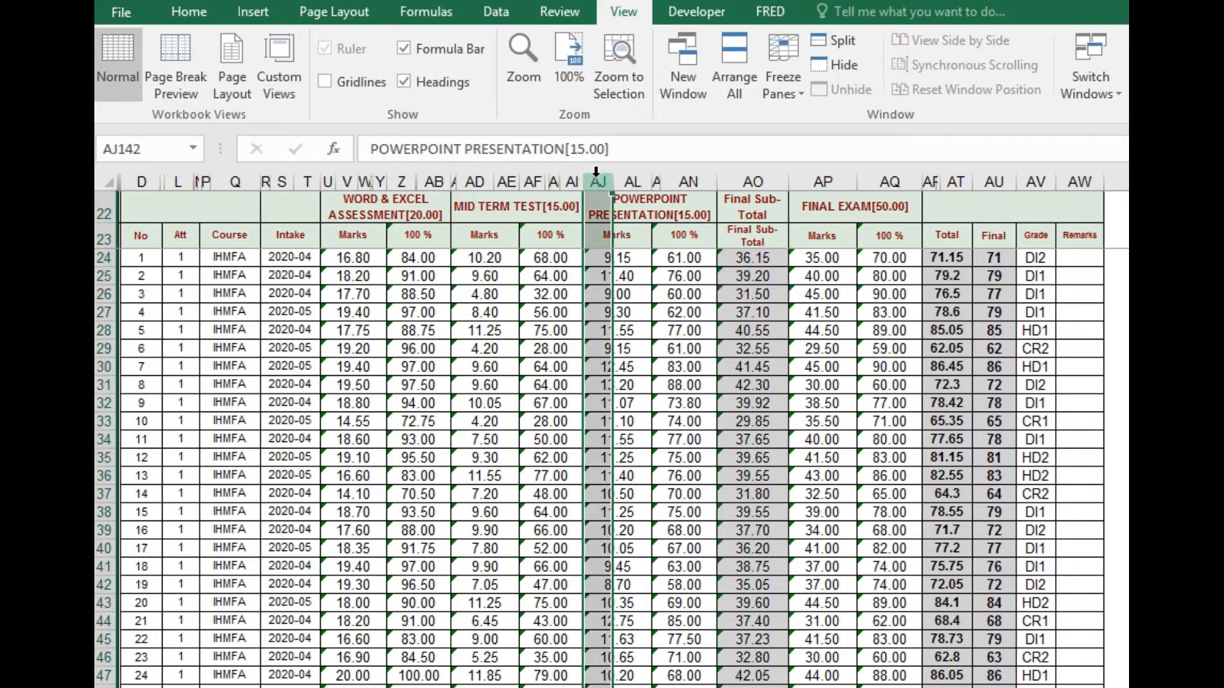
pyautogui.click(97, 257)
pyautogui.click(632, 181)
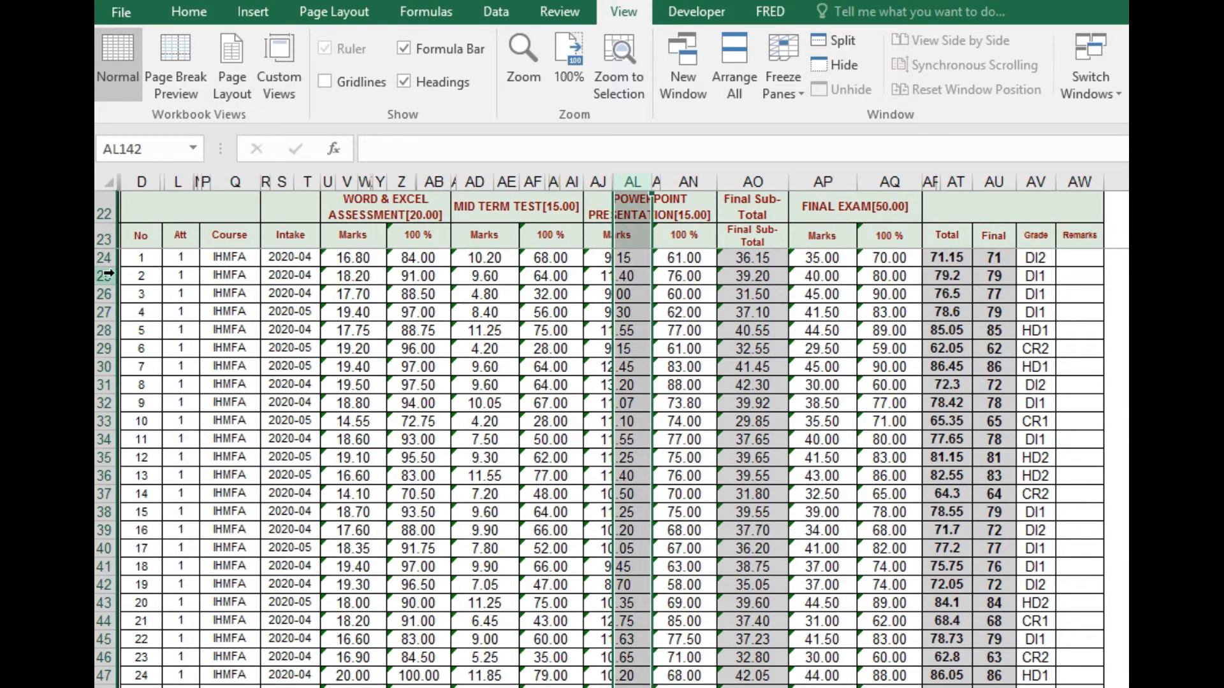
pyautogui.click(656, 178)
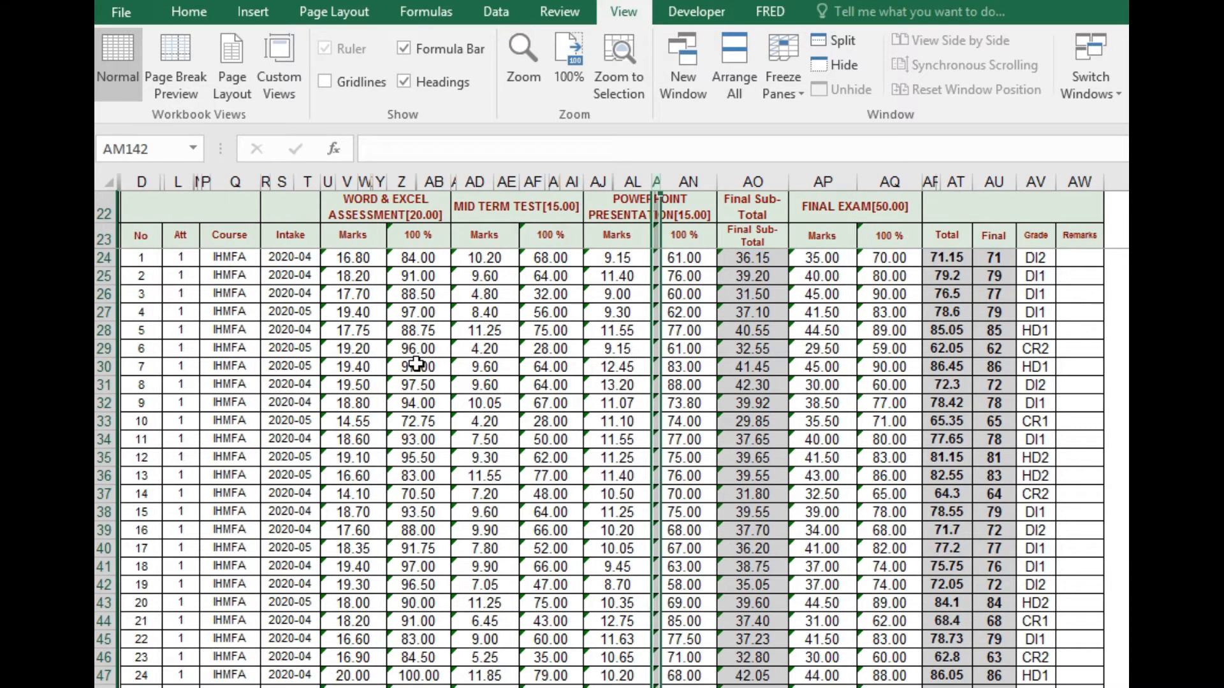
pyautogui.click(598, 181)
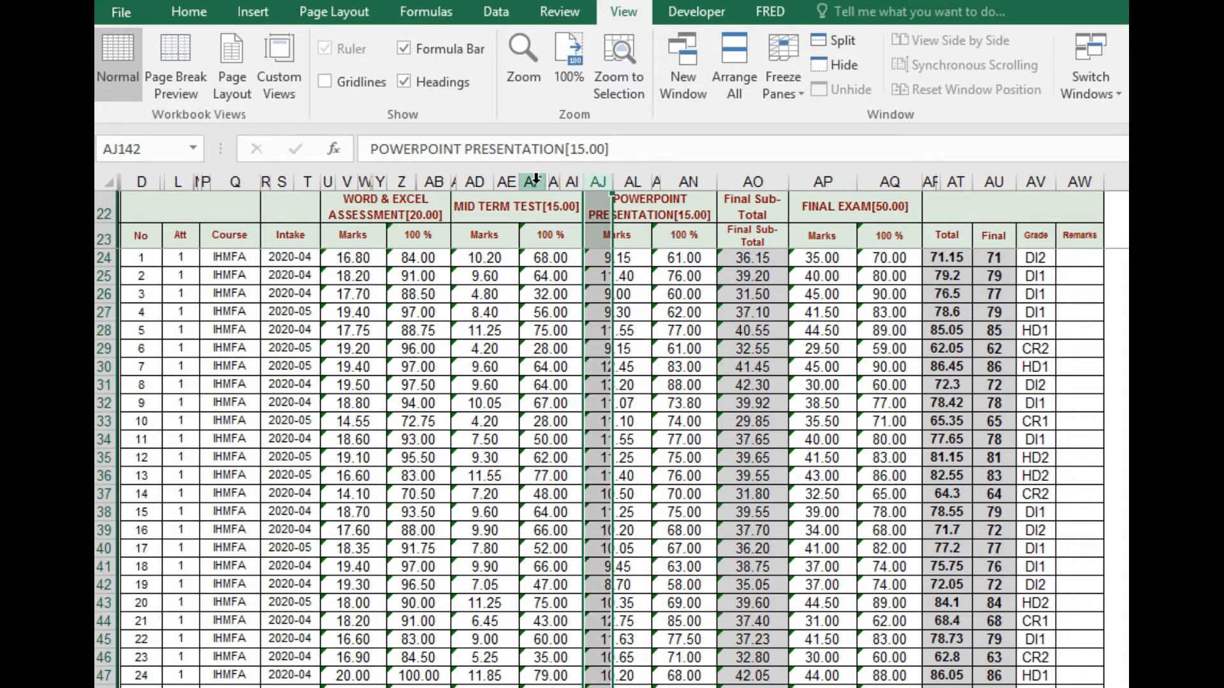
pyautogui.click(534, 182)
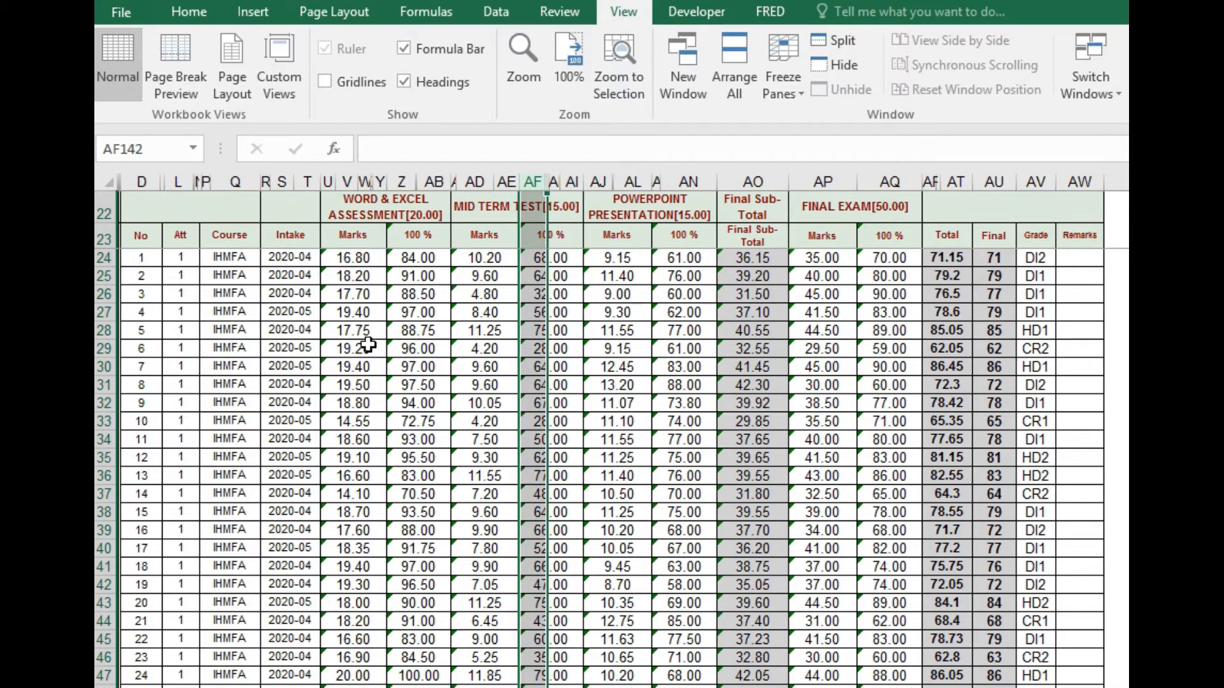
# Widen columns U through AU to one equal width.
pyautogui.click(327, 181)
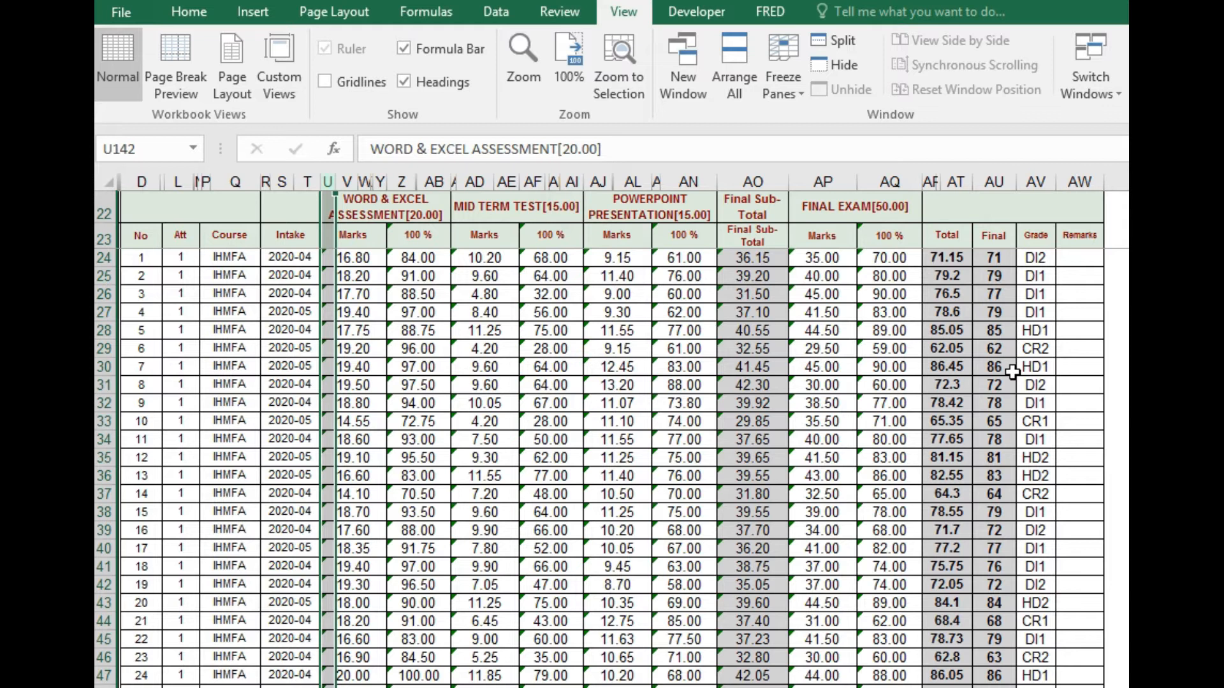
pyautogui.keyDown('shift'); pyautogui.click(994, 182); pyautogui.keyUp('shift')
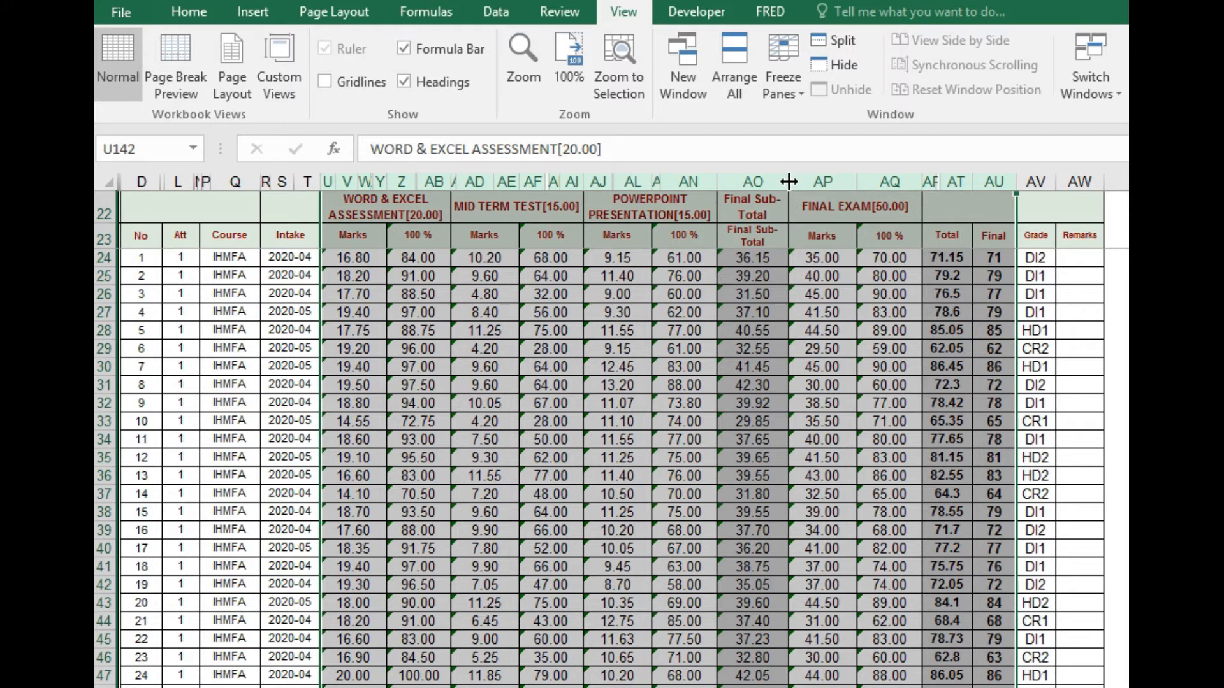
pyautogui.moveTo(788, 181); pyautogui.dragTo(828, 182)
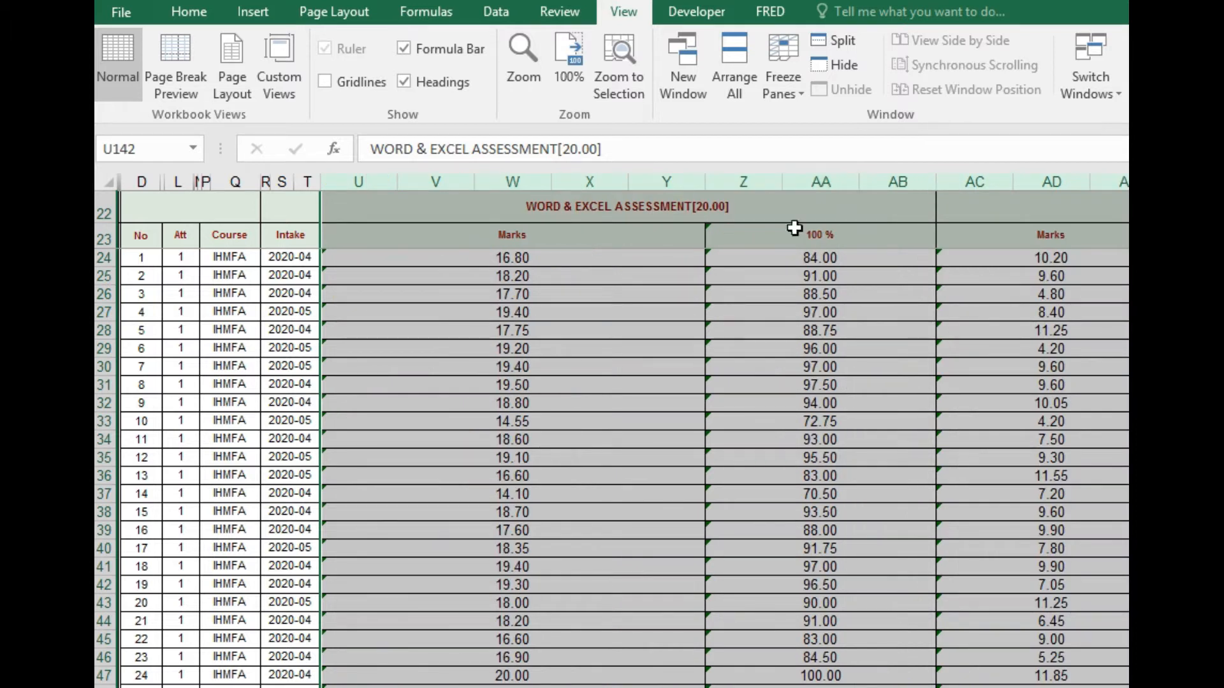
pyautogui.click(770, 373)
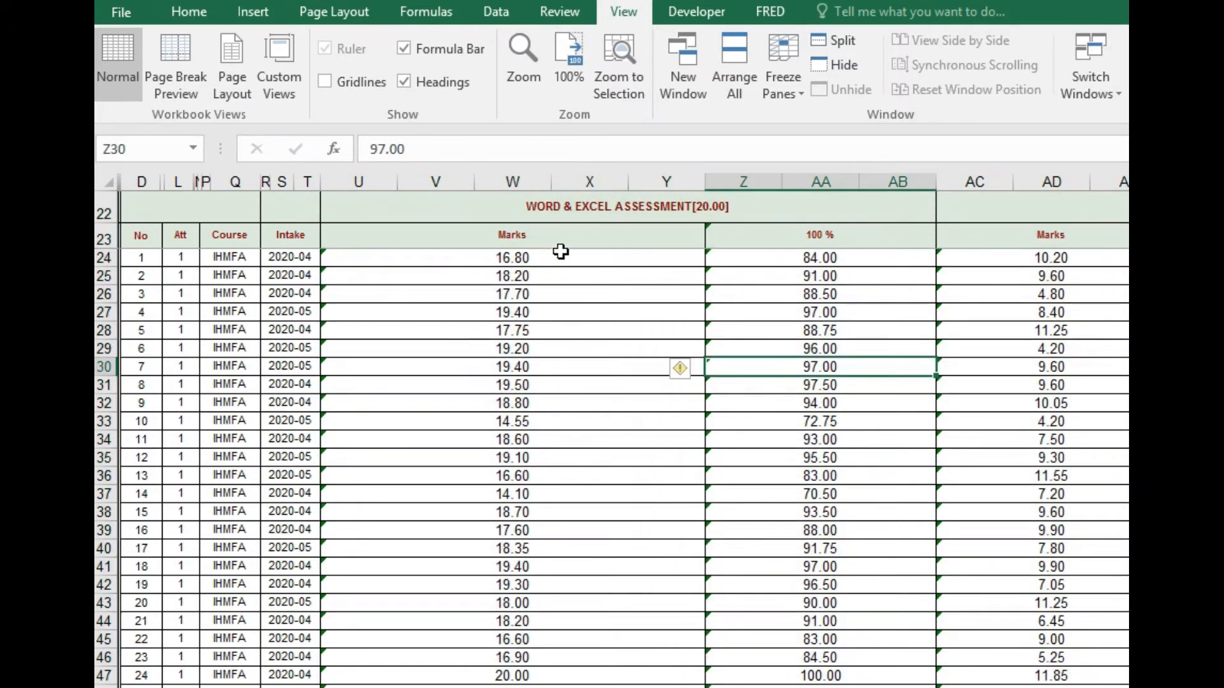
# Examine the first student's merged Word & Excel mark in row 24 and each column it spans, U through Y.
pyautogui.click(515, 259)
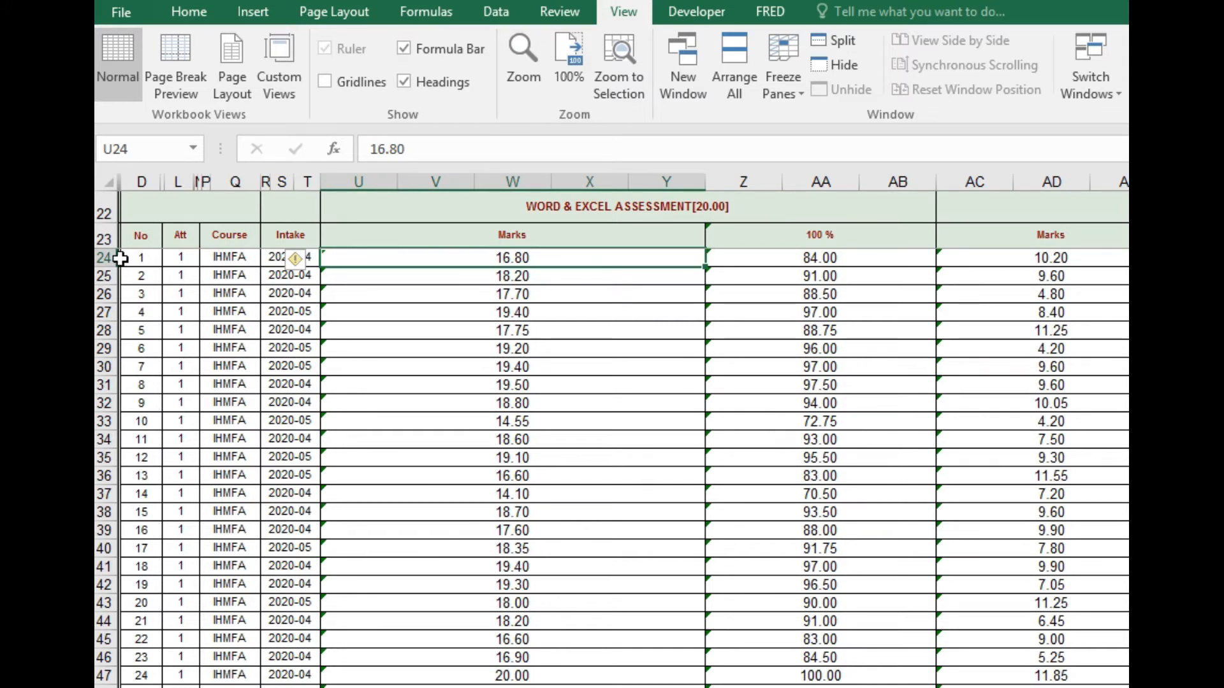
pyautogui.click(363, 181)
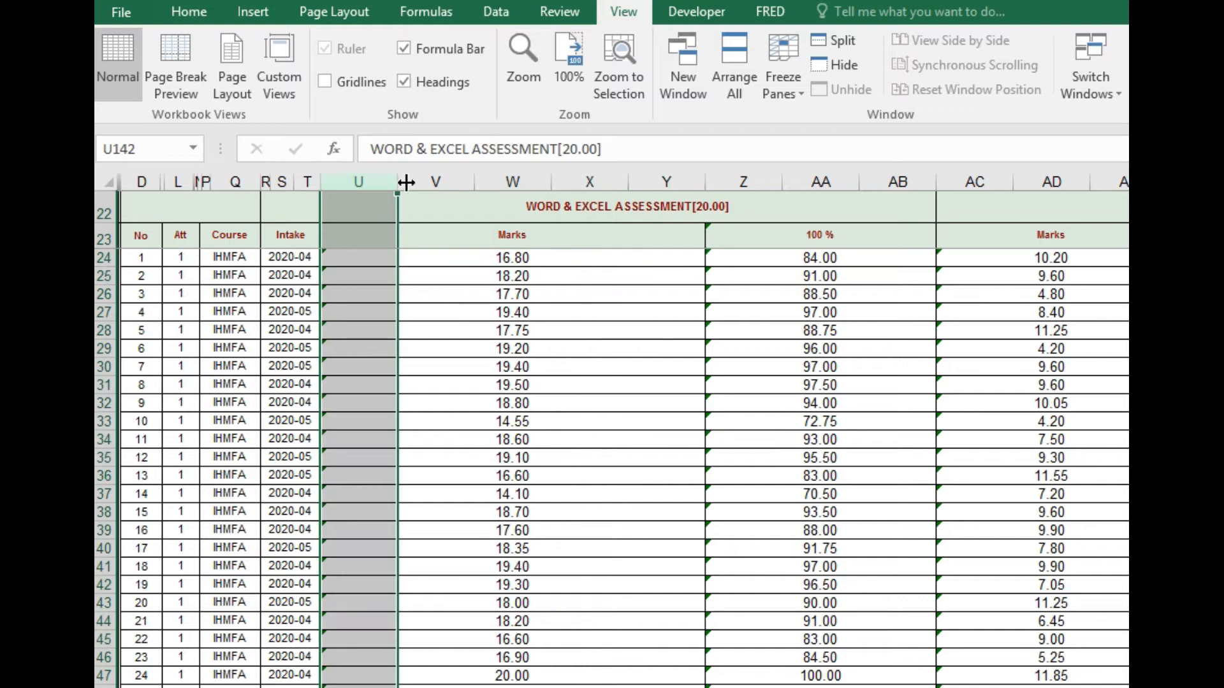
pyautogui.click(430, 181)
pyautogui.click(514, 182)
pyautogui.click(588, 181)
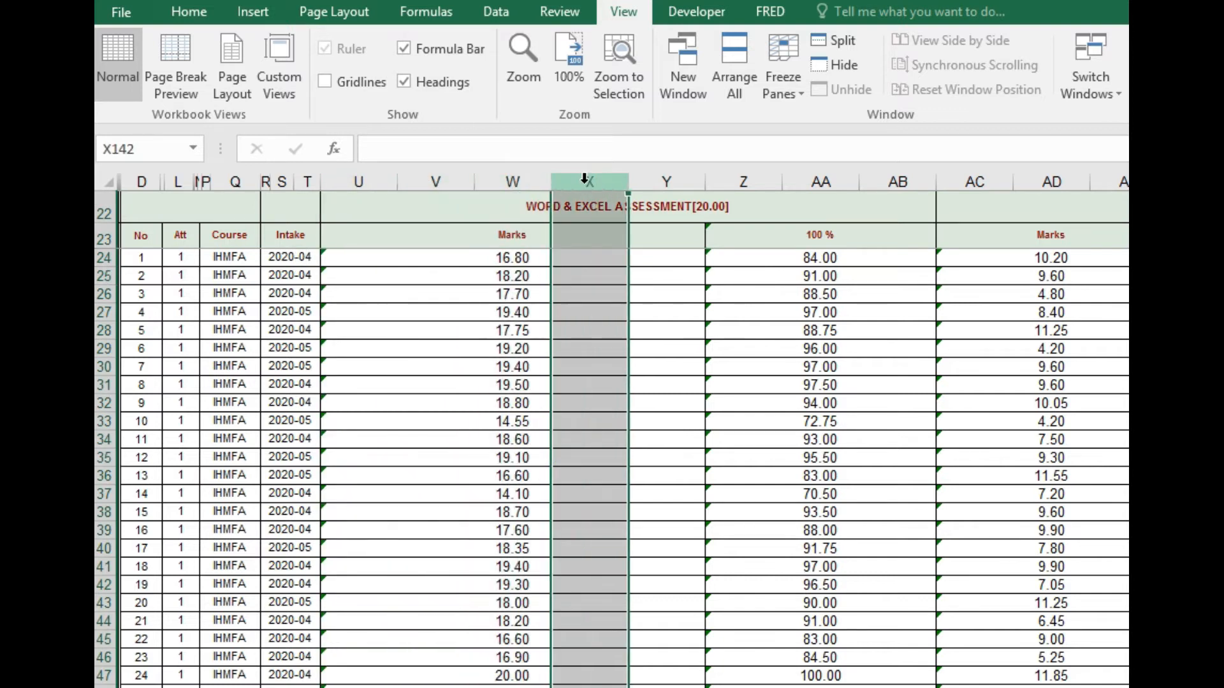
pyautogui.click(665, 182)
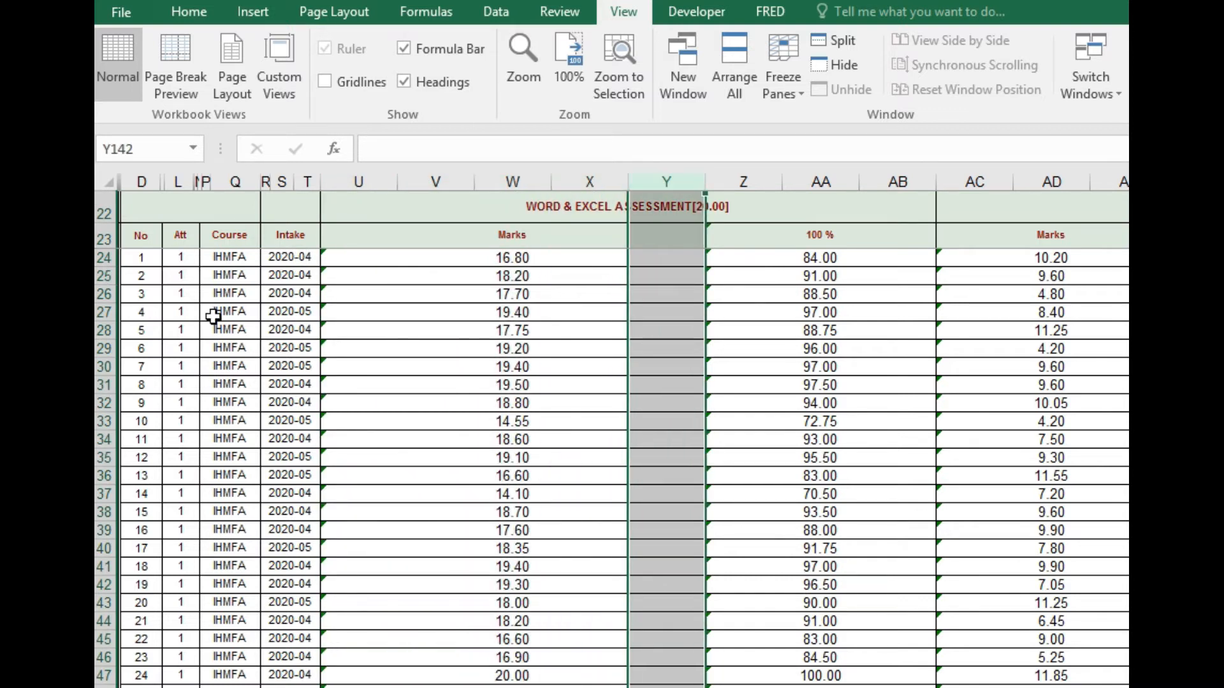
# Compare the merged marks cells in rows 24 and 28 with individual columns U, V and W.
pyautogui.click(104, 258)
pyautogui.click(478, 258)
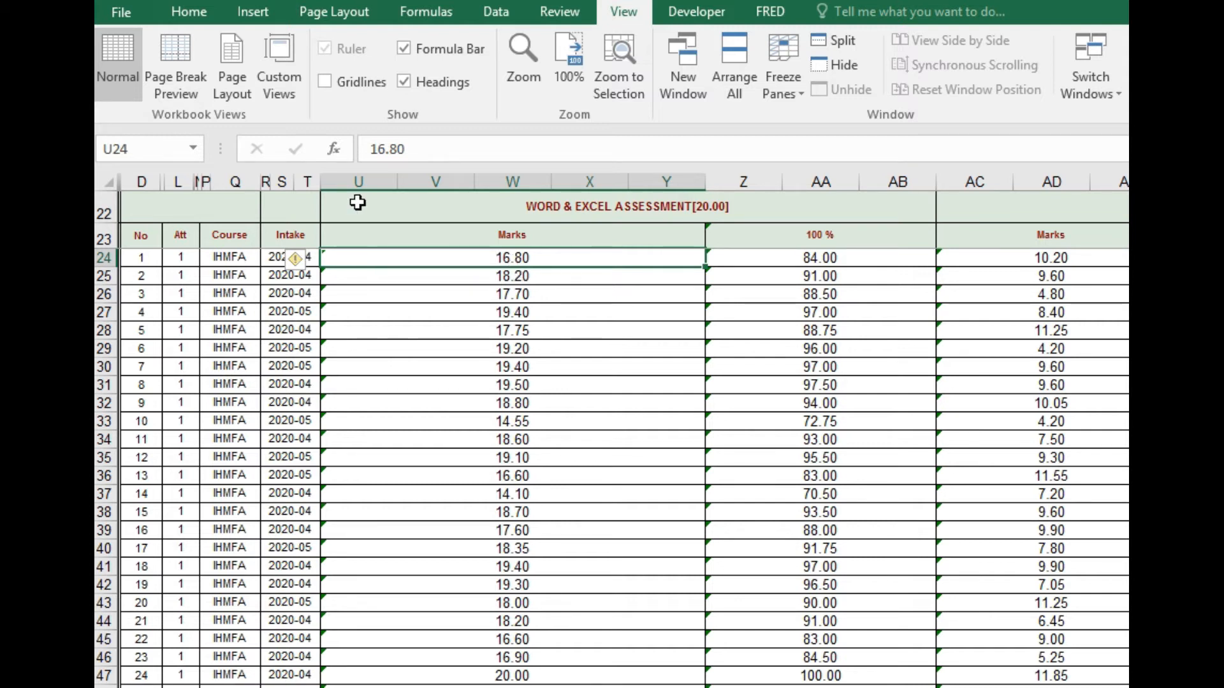
pyautogui.click(365, 178)
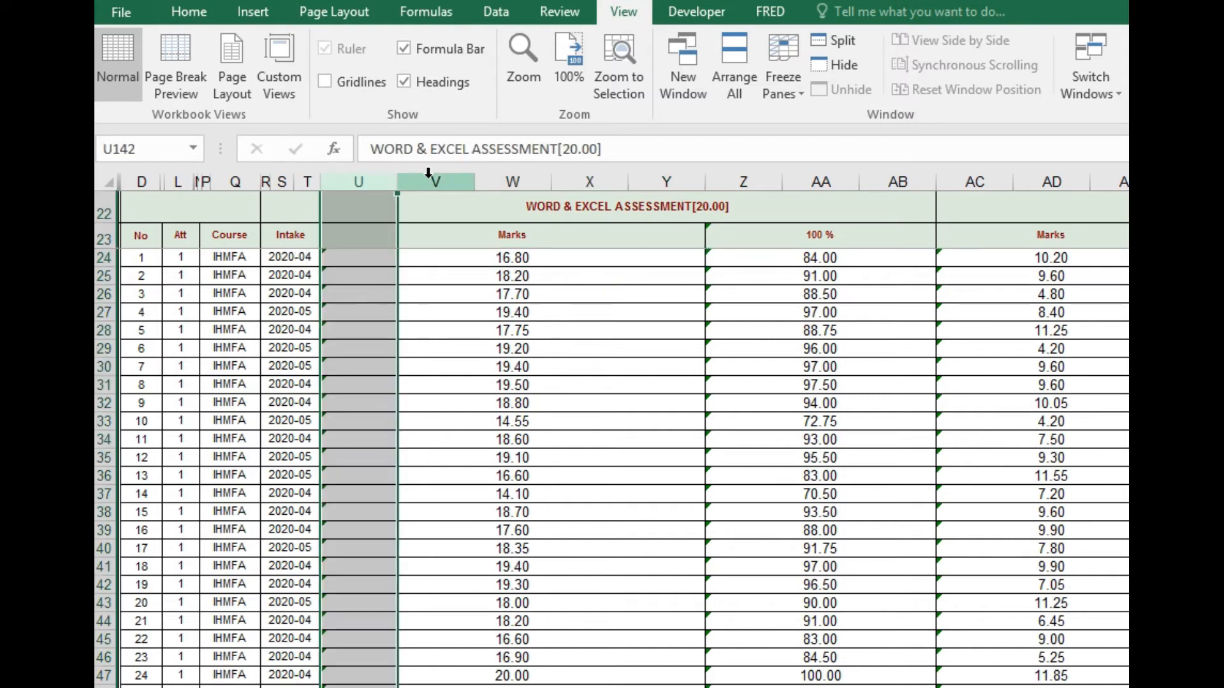
pyautogui.click(451, 179)
pyautogui.click(519, 178)
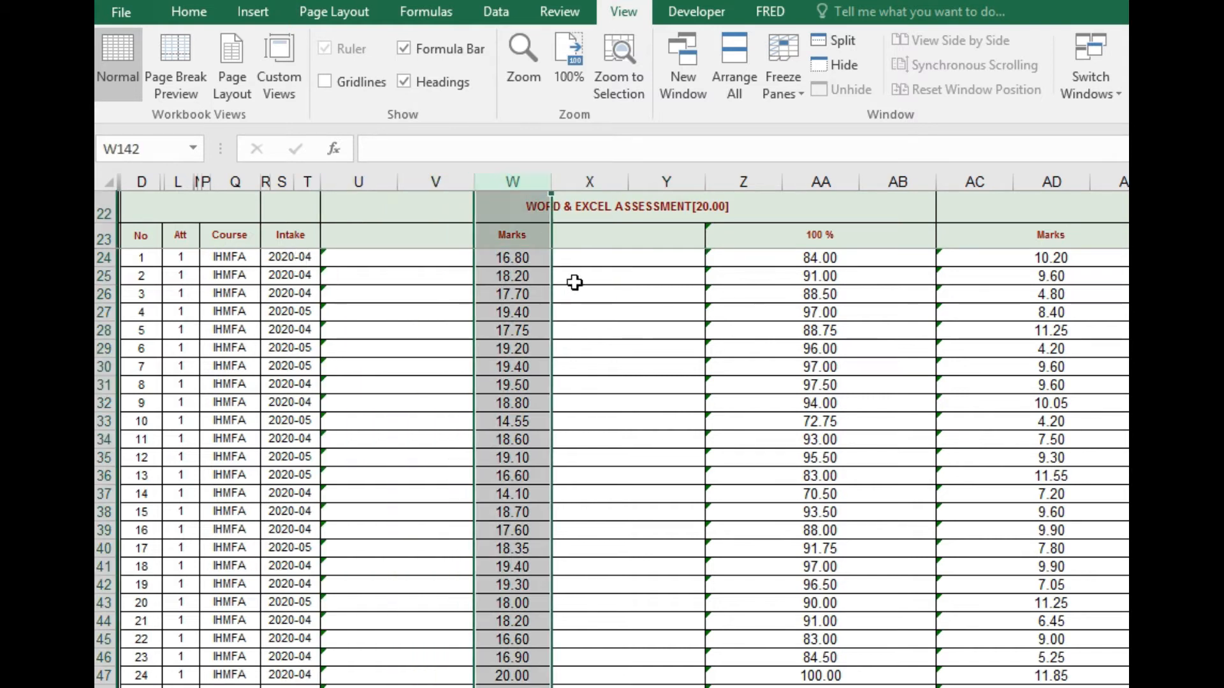
pyautogui.click(596, 260)
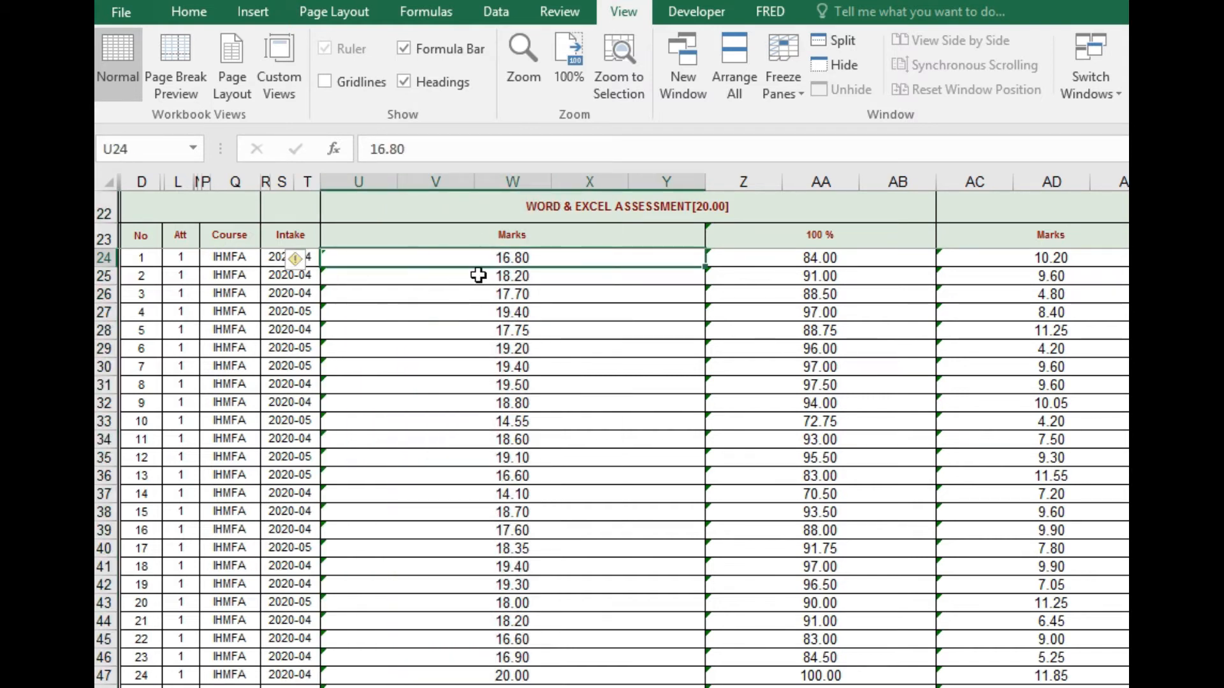
pyautogui.click(493, 331)
pyautogui.click(441, 257)
# Delete the surplus columns V through Y beneath the Word & Excel assessment's Marks heading.
pyautogui.click(347, 174)
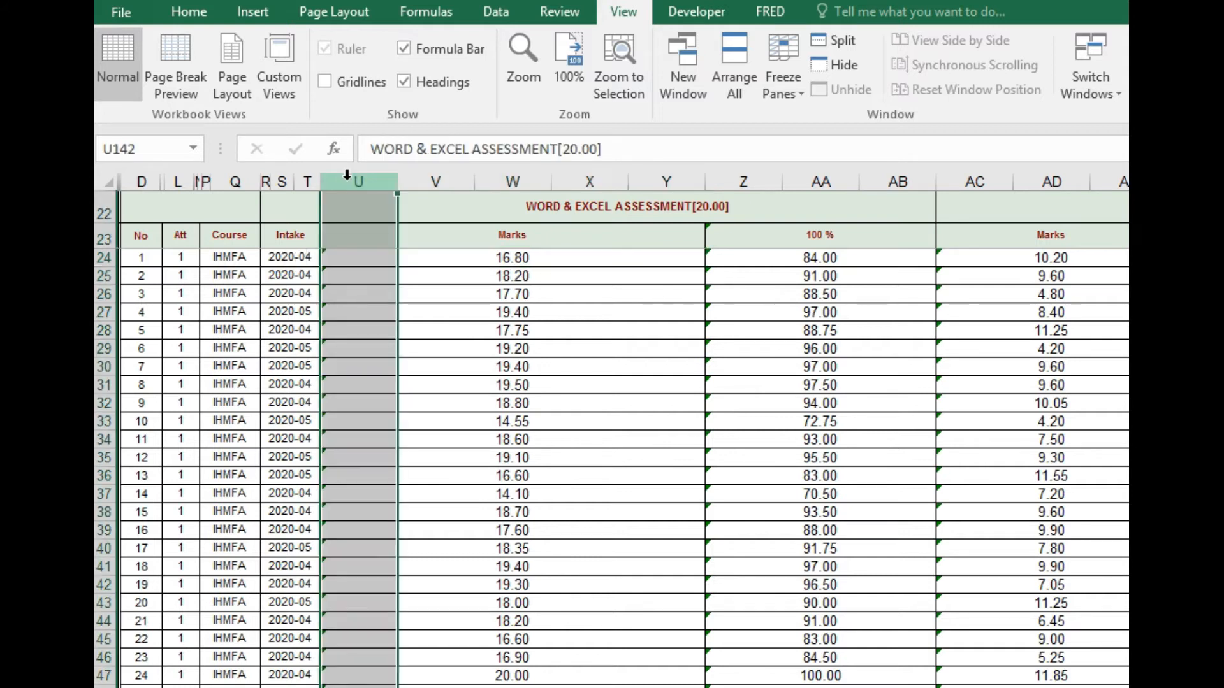
pyautogui.click(427, 177)
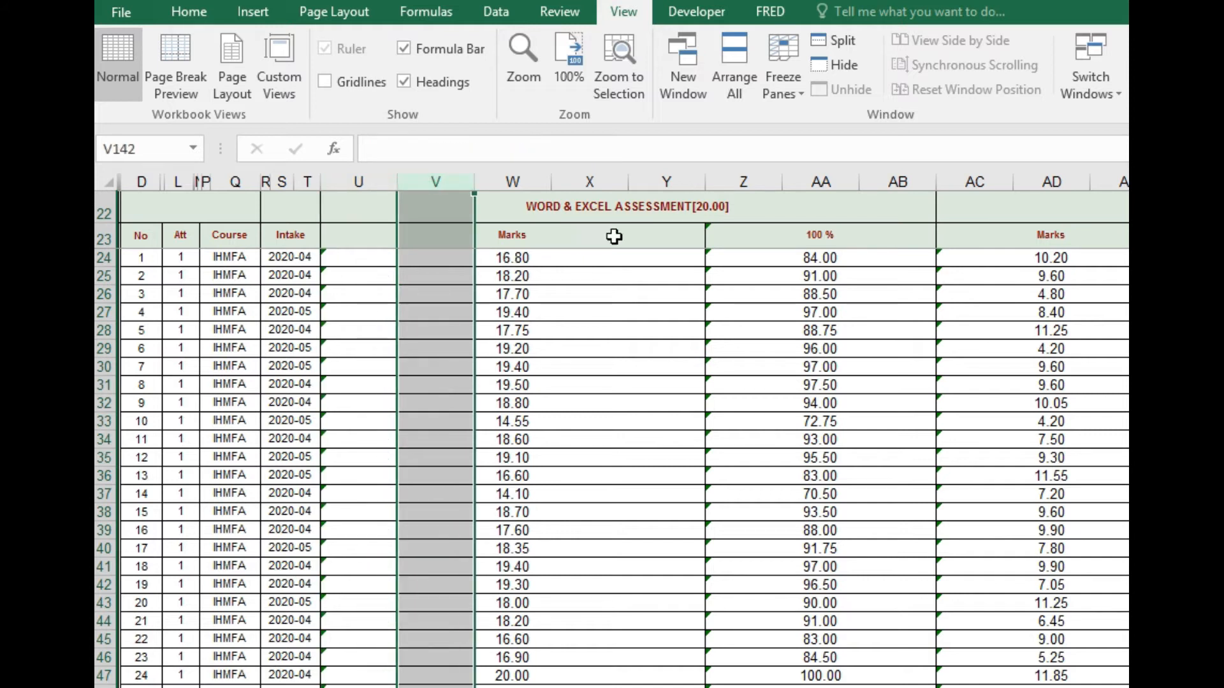
pyautogui.moveTo(655, 177); pyautogui.dragTo(657, 176)
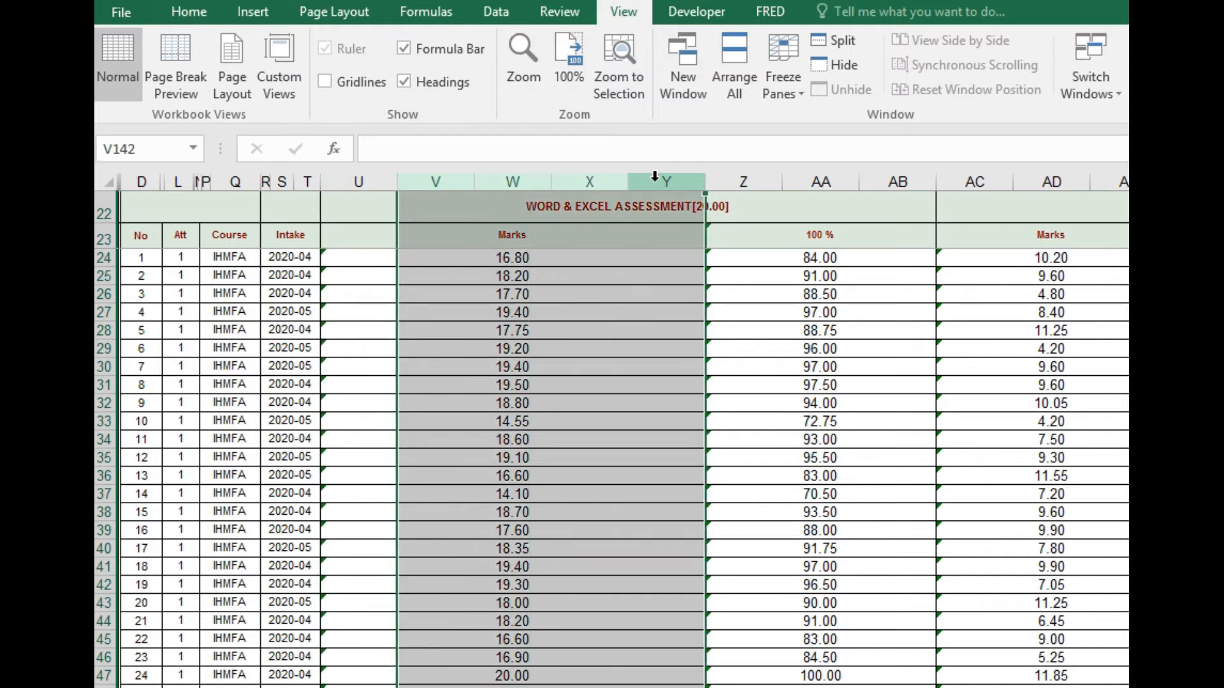
pyautogui.click(625, 350)
pyautogui.click(450, 180)
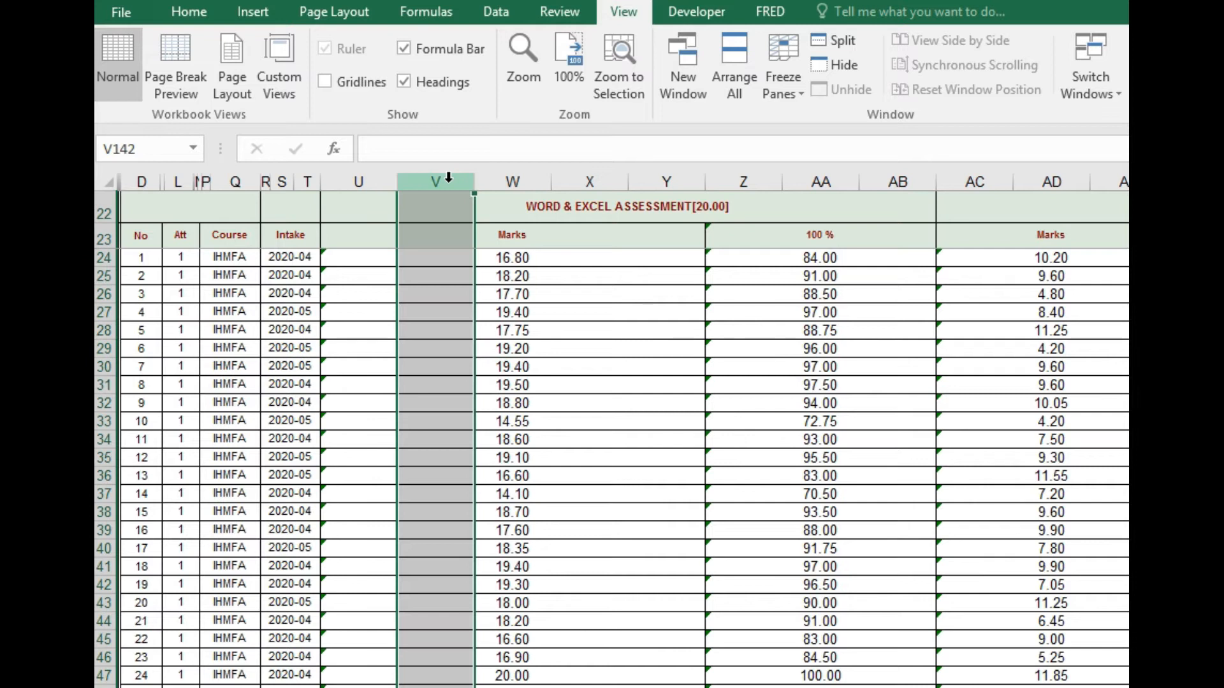
pyautogui.keyDown('shift'); pyautogui.click(667, 177); pyautogui.keyUp('shift')
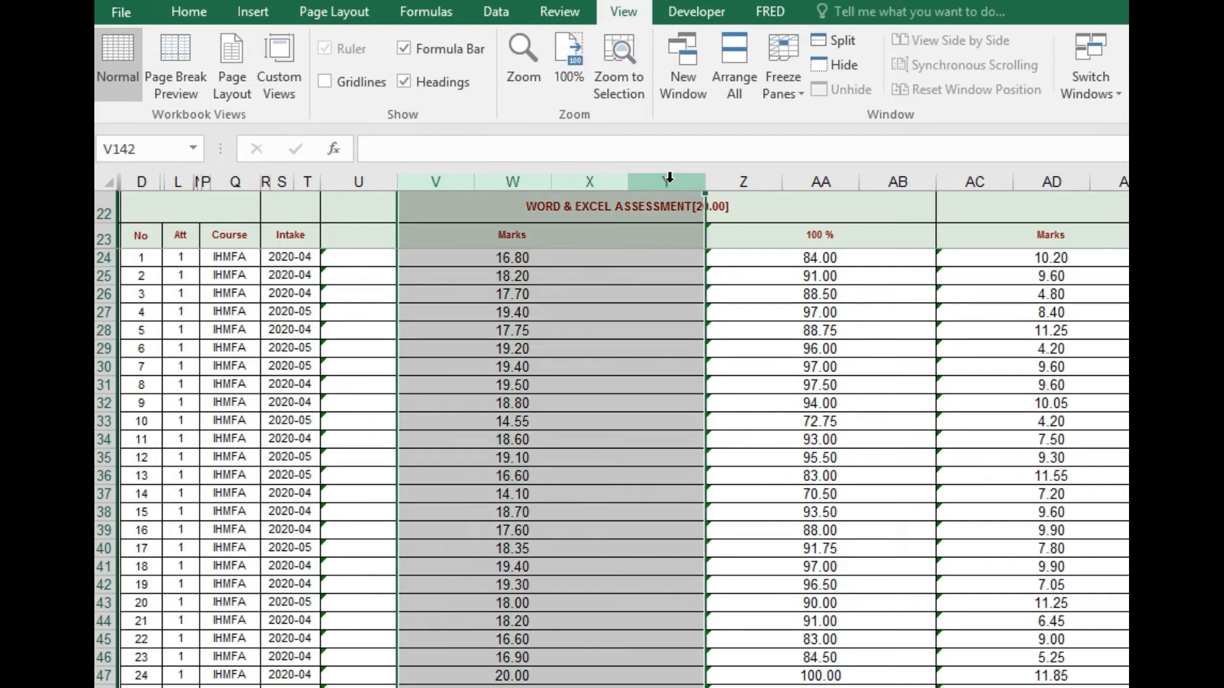
pyautogui.rightClick(669, 178)
pyautogui.click(723, 356)
pyautogui.scroll(7, 647, 411)
pyautogui.scroll(-5, 646, 409)
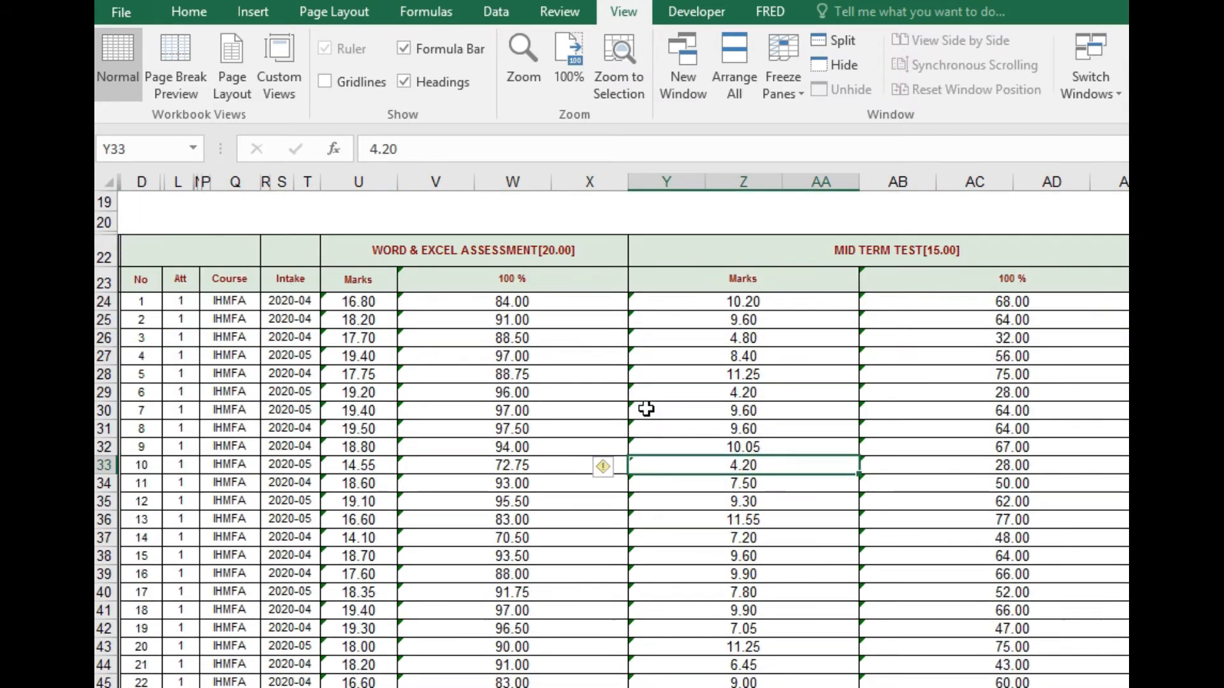
# Delete the surplus columns W and X beneath the Word & Excel assessment's 100 % heading.
pyautogui.click(373, 301)
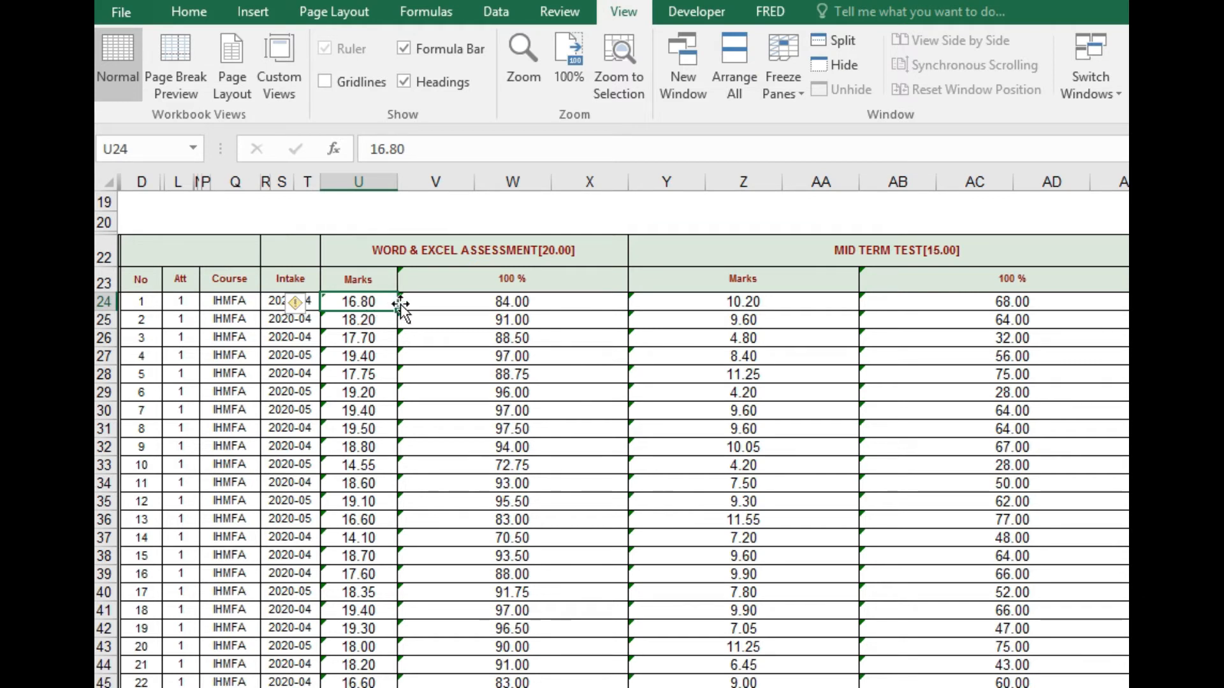
pyautogui.click(451, 175)
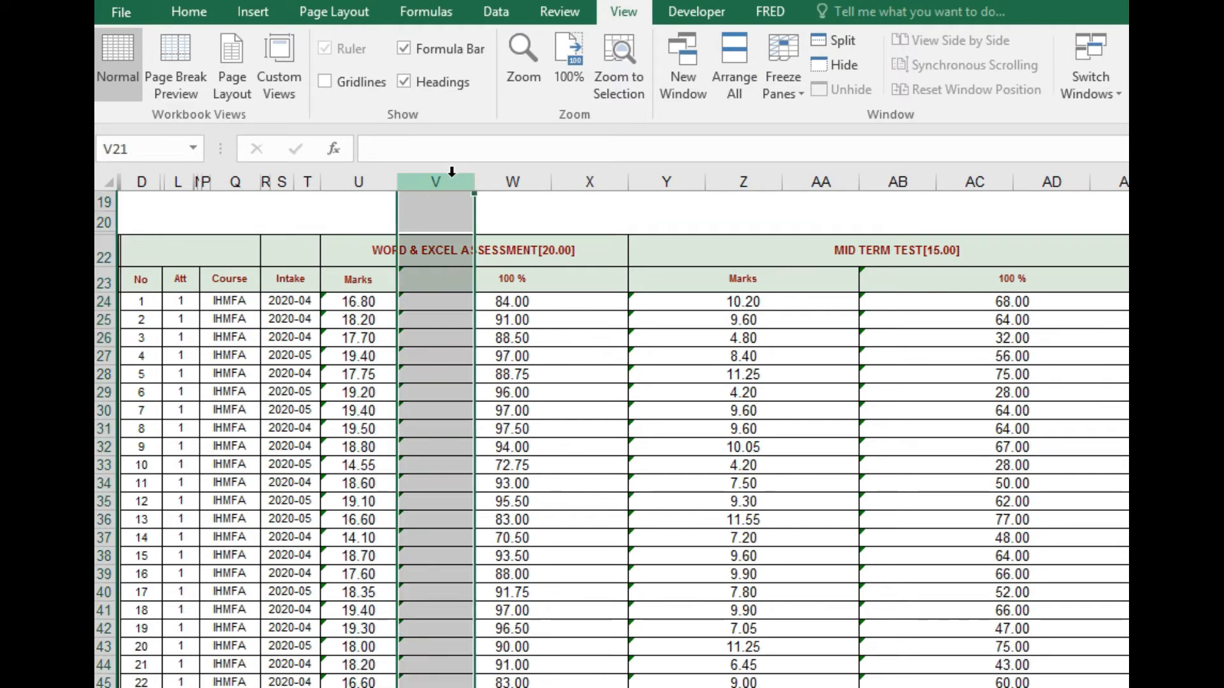
pyautogui.click(511, 179)
pyautogui.keyDown('shift'); pyautogui.click(595, 178); pyautogui.keyUp('shift')
pyautogui.rightClick(595, 176)
pyautogui.click(661, 351)
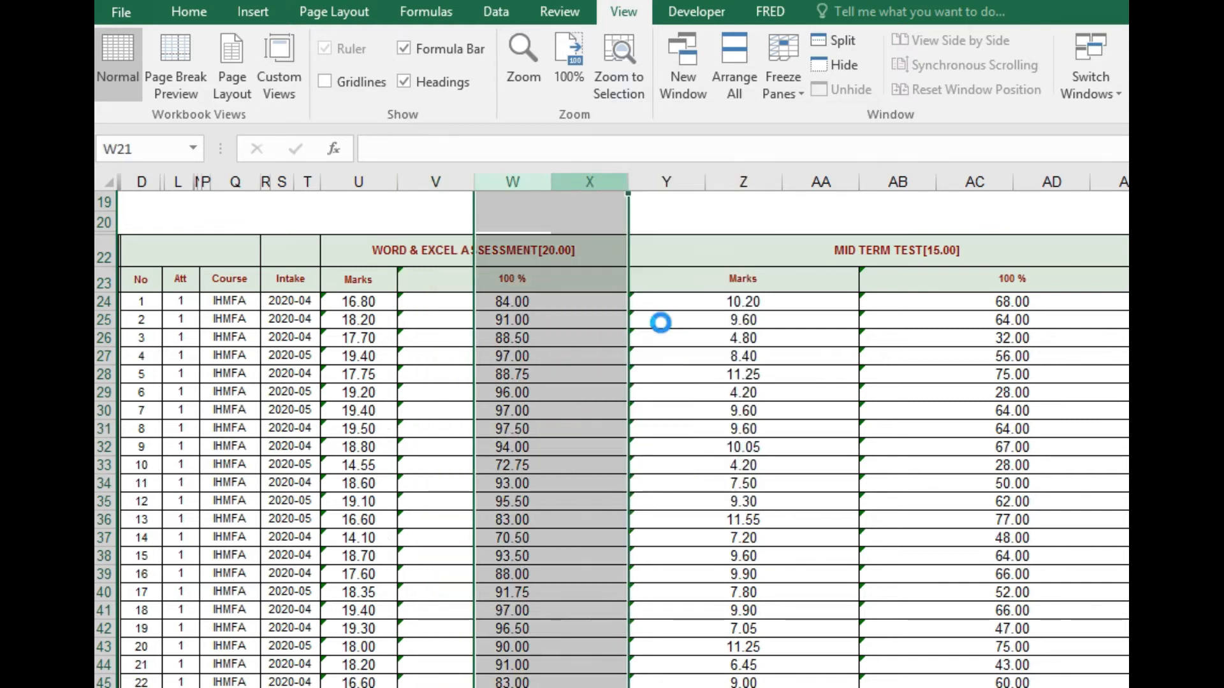
# Delete the surplus columns under the mid term test, PowerPoint presentation, final sub-total and final exam headings, leaving one column per value.
pyautogui.click(674, 177)
pyautogui.keyDown('shift'); pyautogui.click(844, 177); pyautogui.keyUp('shift')
pyautogui.click(752, 177)
pyautogui.keyDown('shift'); pyautogui.click(835, 177); pyautogui.keyUp('shift')
pyautogui.click(810, 180)
pyautogui.rightClick(810, 180)
pyautogui.click(885, 364)
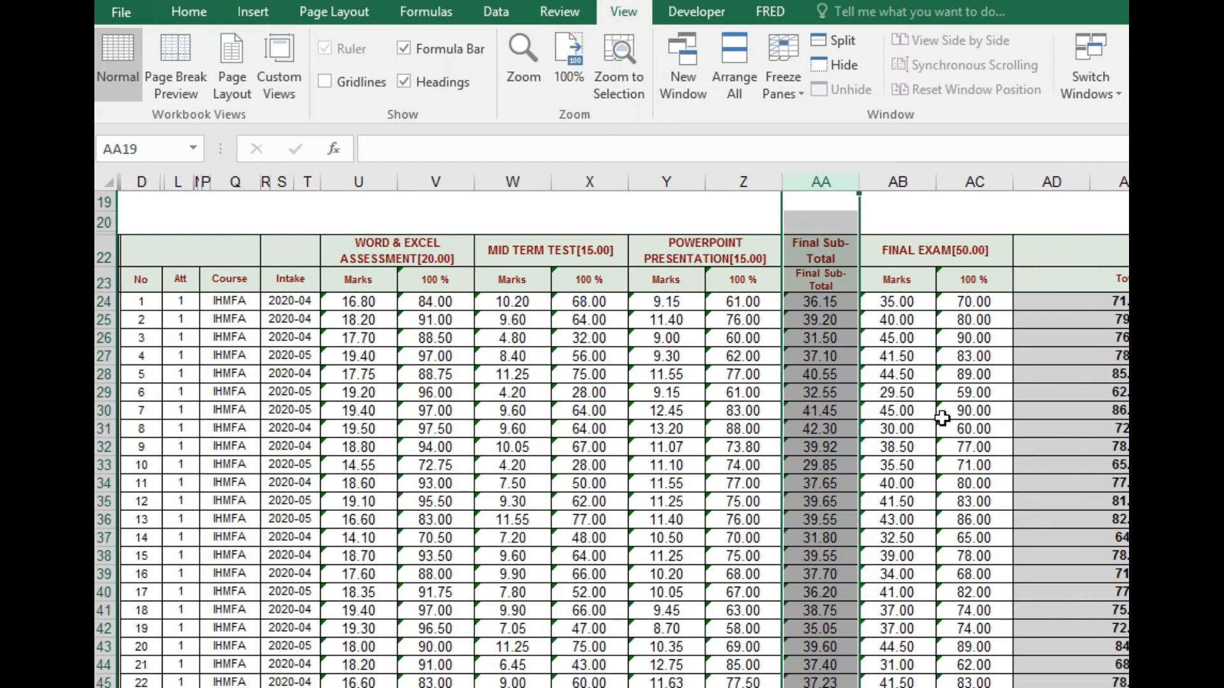
# Delete the surplus column space beneath the Total heading so the totals occupy only column AD.
pyautogui.click(1100, 179)
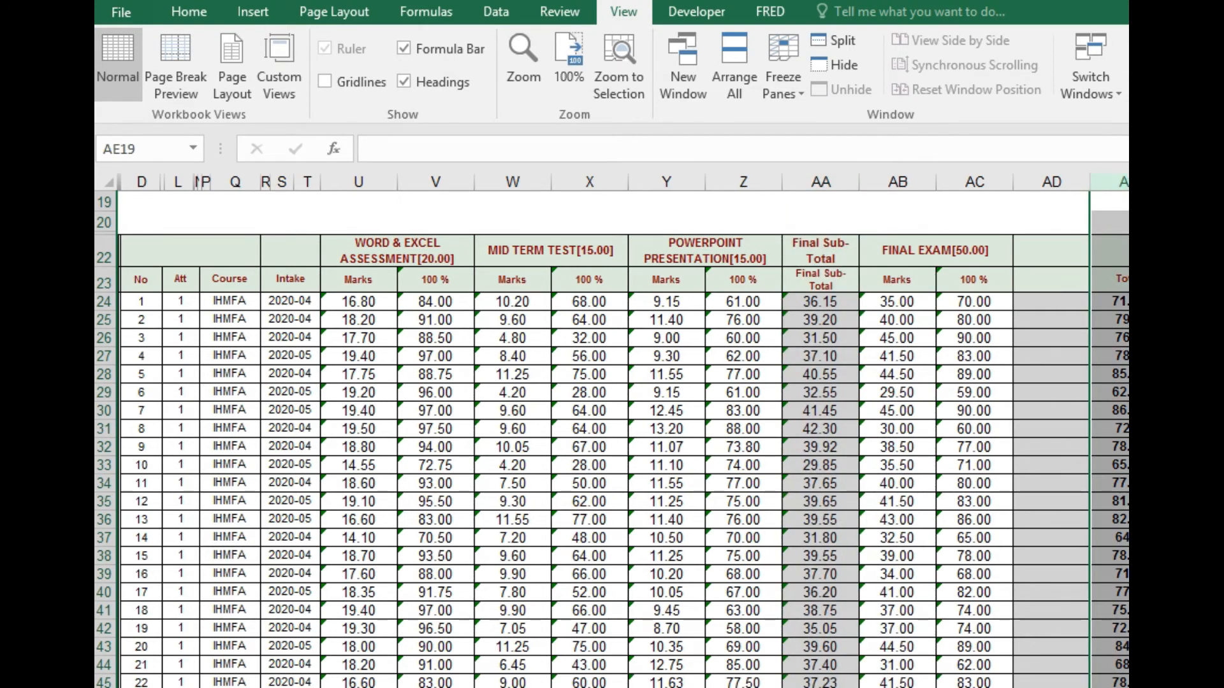
pyautogui.hotkey('ctrl', '-')
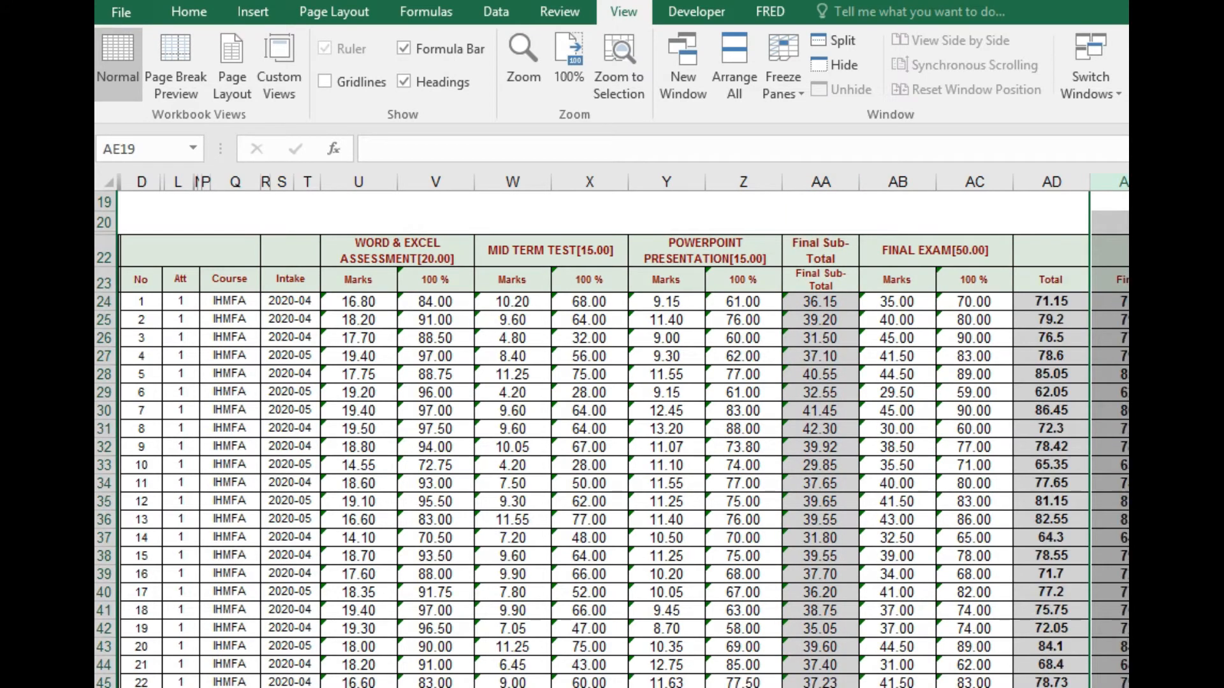
pyautogui.click(1211, 338)
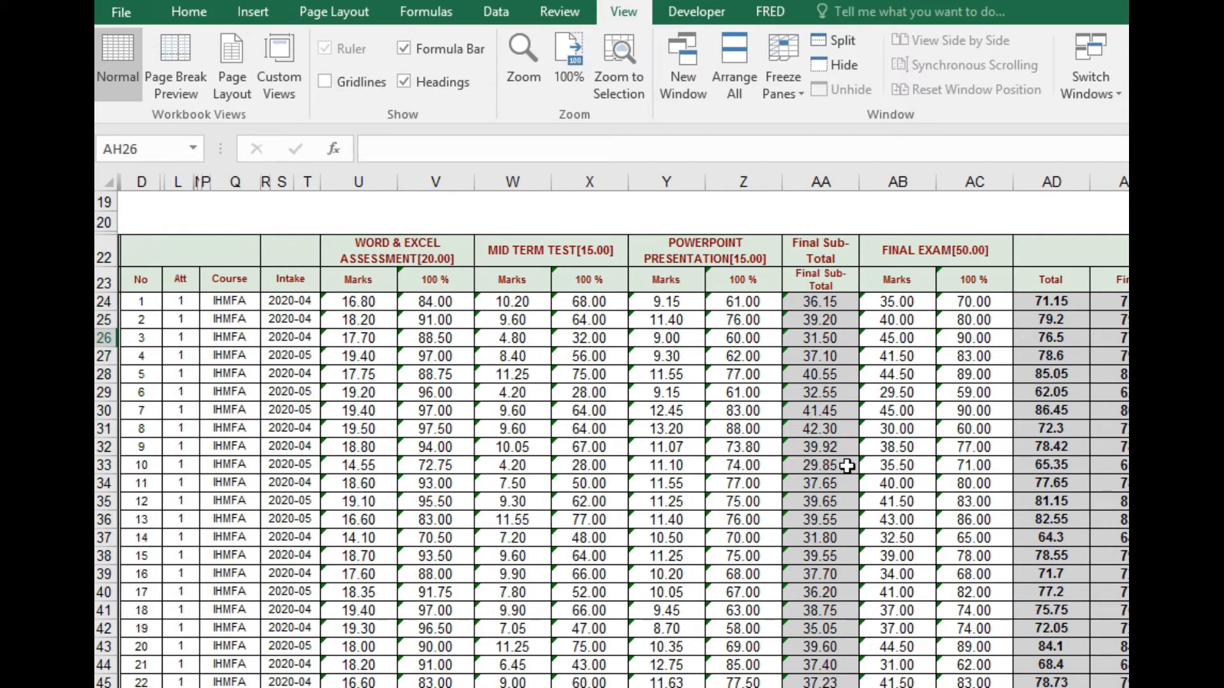
# Examine the single-column Word & Excel marks in cells V24, U28, V27 and U24.
pyautogui.click(410, 302)
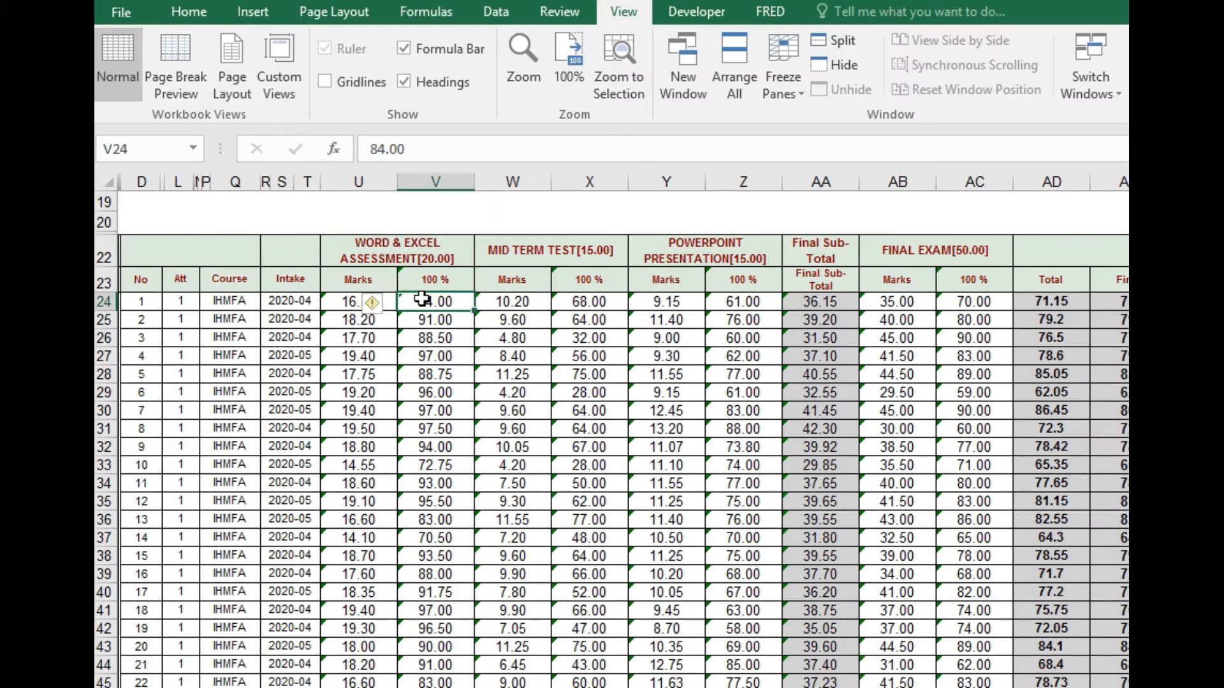
pyautogui.click(388, 376)
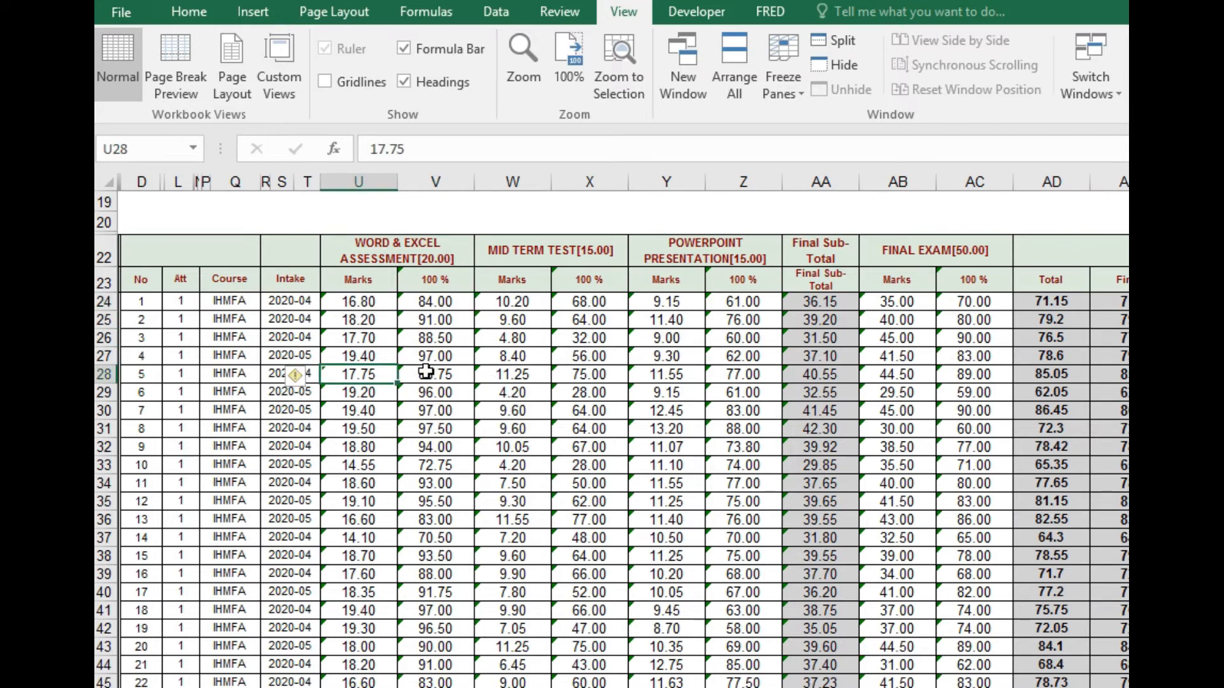
pyautogui.click(446, 355)
pyautogui.scroll(1, 610, 419)
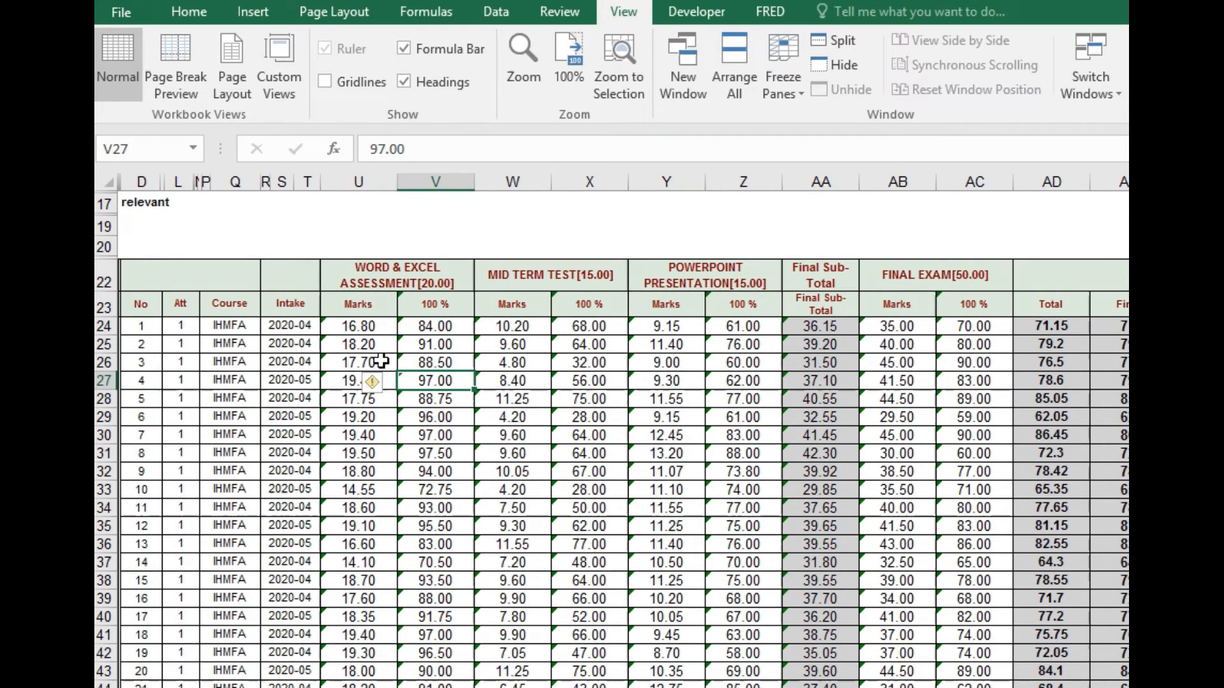
pyautogui.click(365, 327)
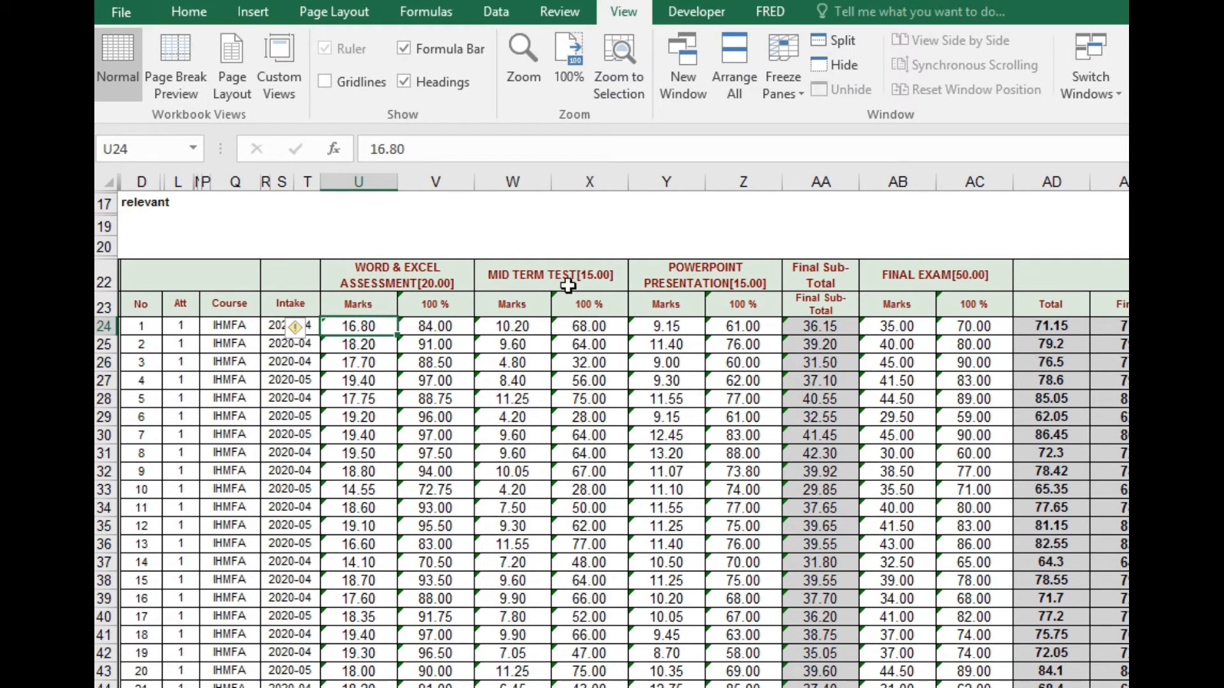
# Examine the PowerPoint presentation 100 % scores in column Z, selecting the range Z24:Z30.
pyautogui.click(497, 231)
pyautogui.click(736, 225)
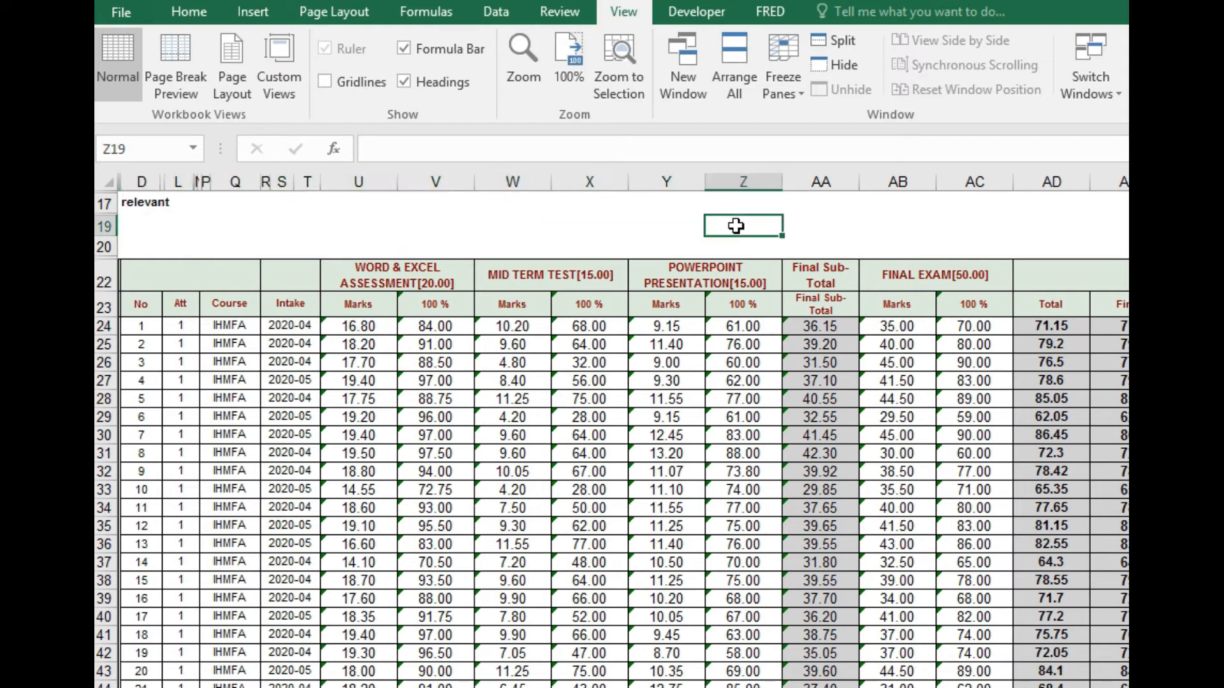
pyautogui.click(743, 326)
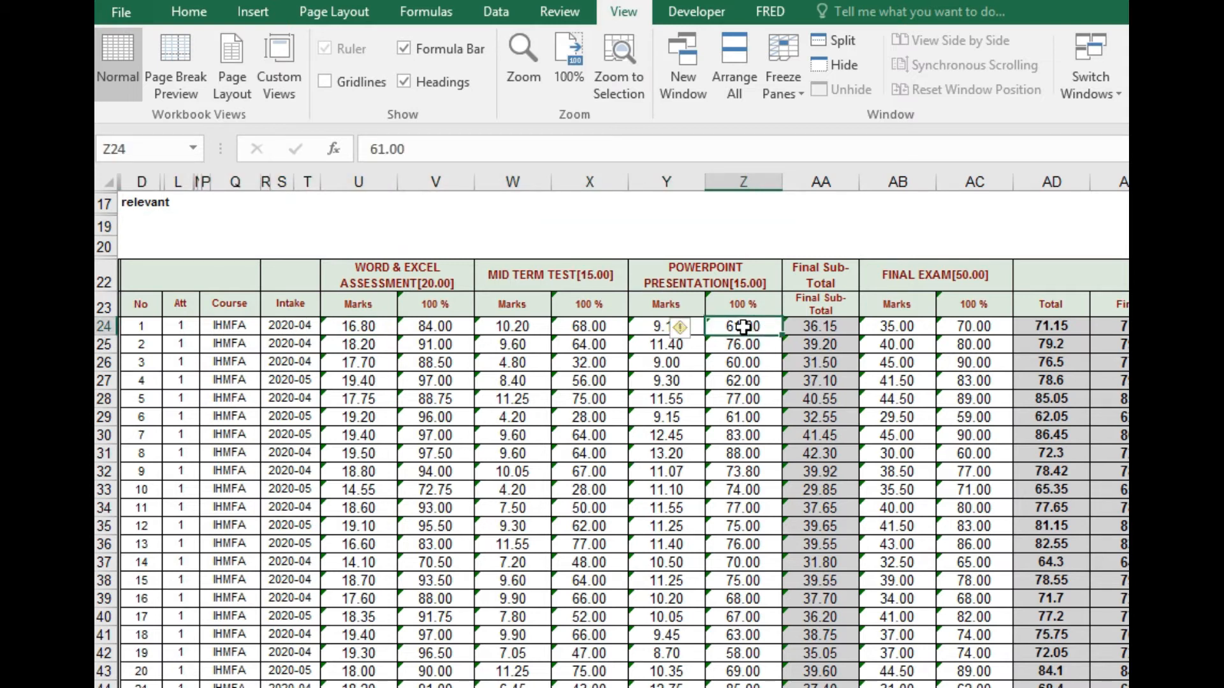
pyautogui.click(747, 363)
pyautogui.click(750, 327)
pyautogui.keyDown('shift'); pyautogui.click(757, 433); pyautogui.keyUp('shift')
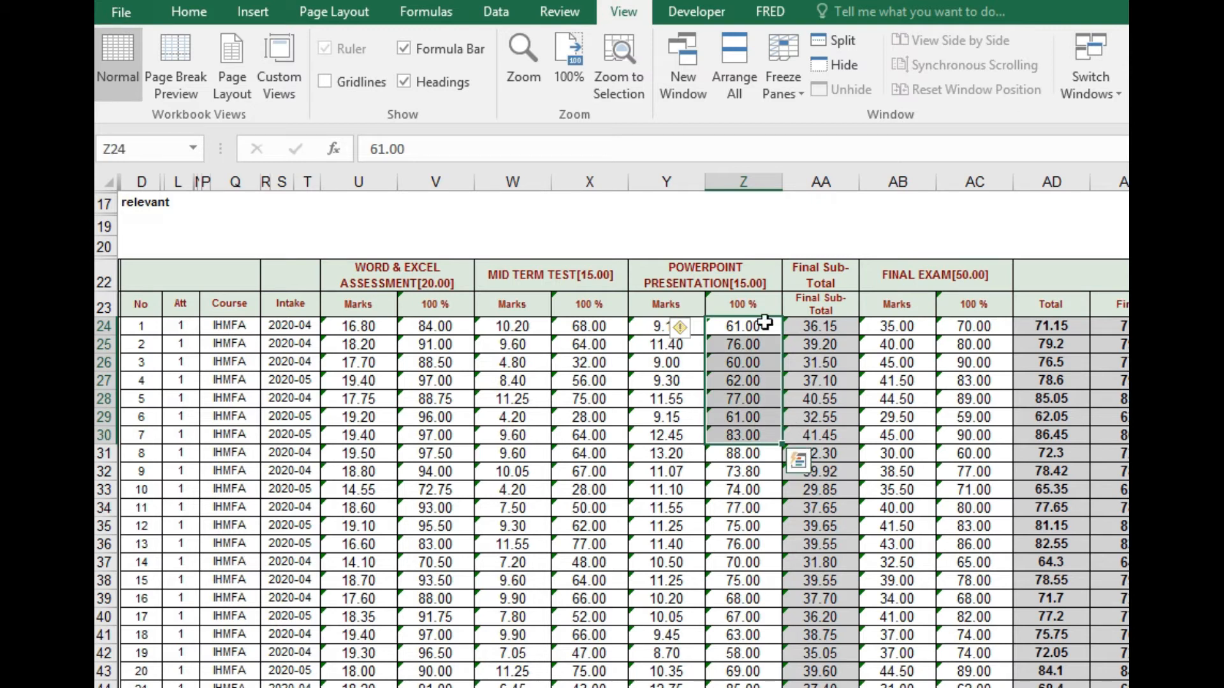
# Enter =AVERAGE(Z24:Z30) in cell Z19 above the PowerPoint presentation scores and select that cell to inspect its formula.
pyautogui.click(743, 227)
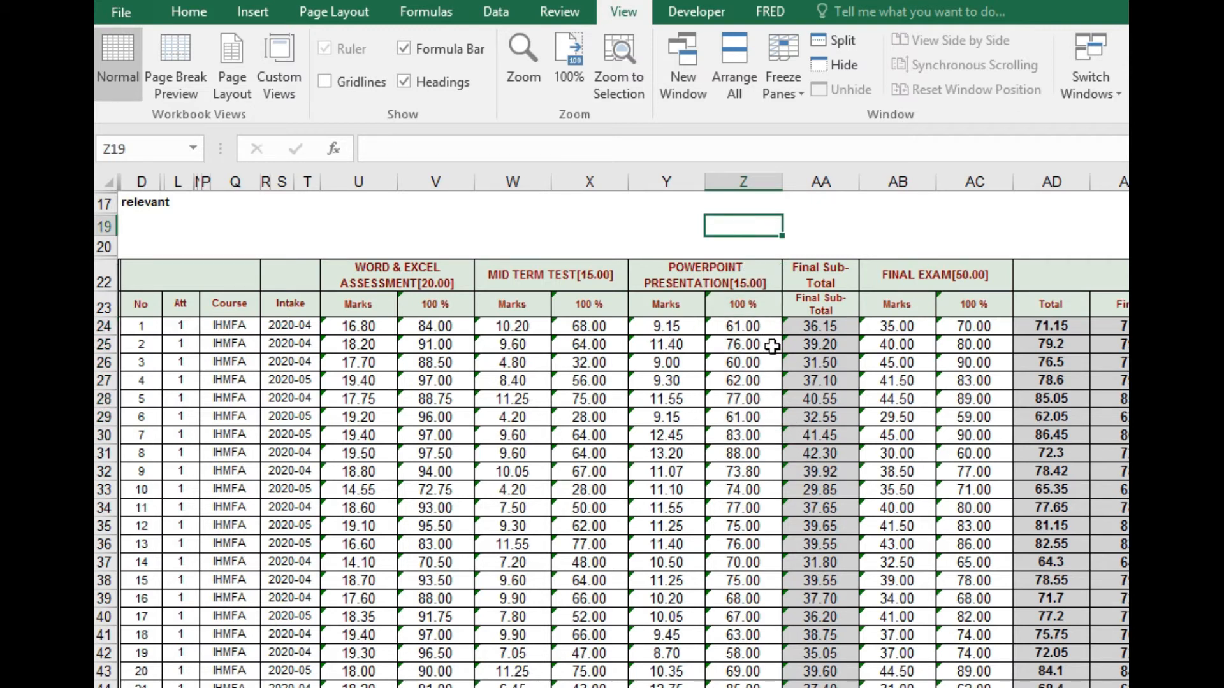
pyautogui.write('=a')
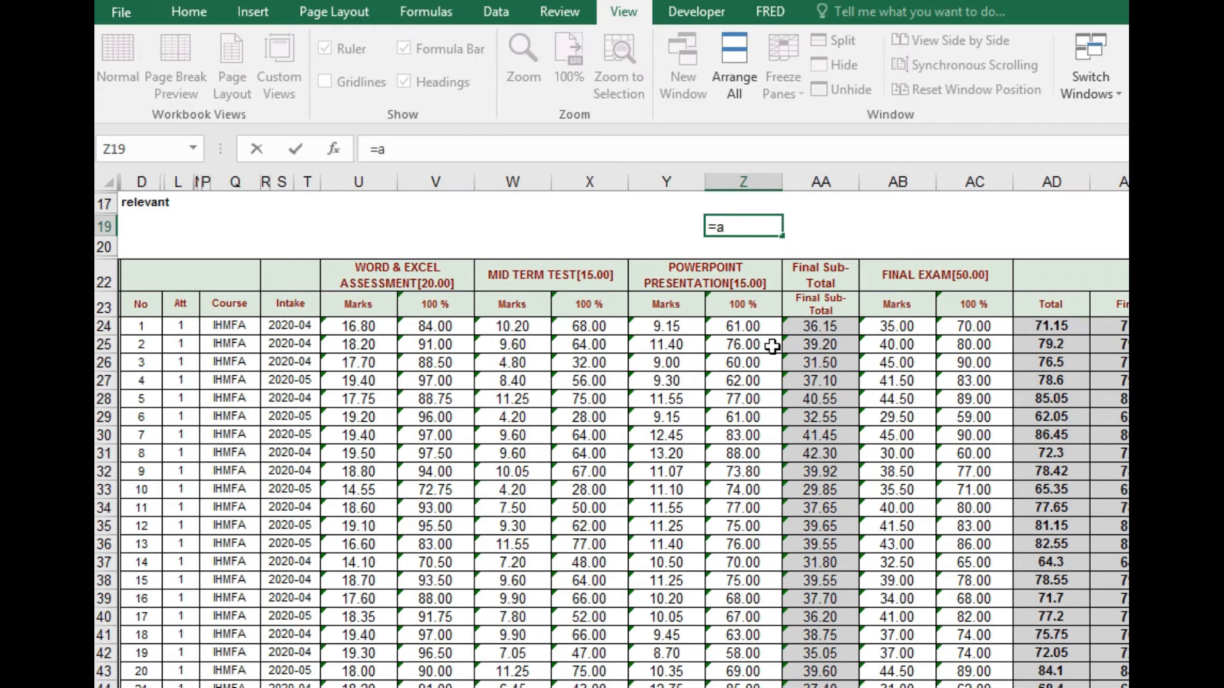
pyautogui.write('verage')
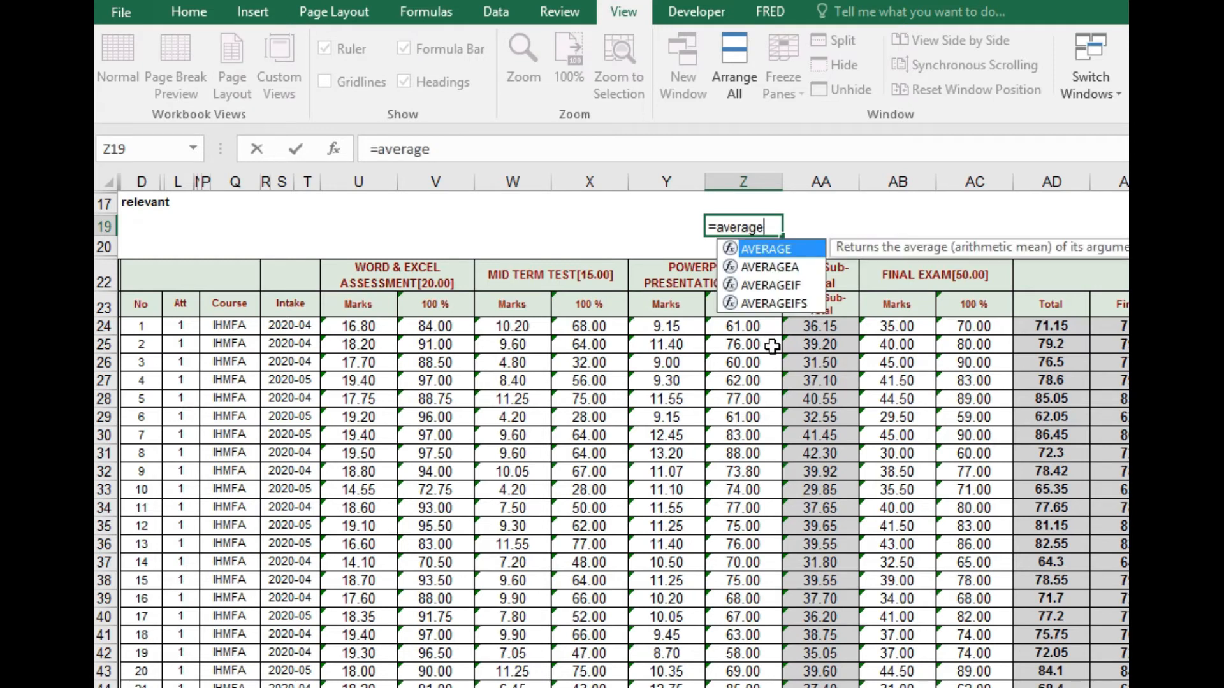
pyautogui.write('(')
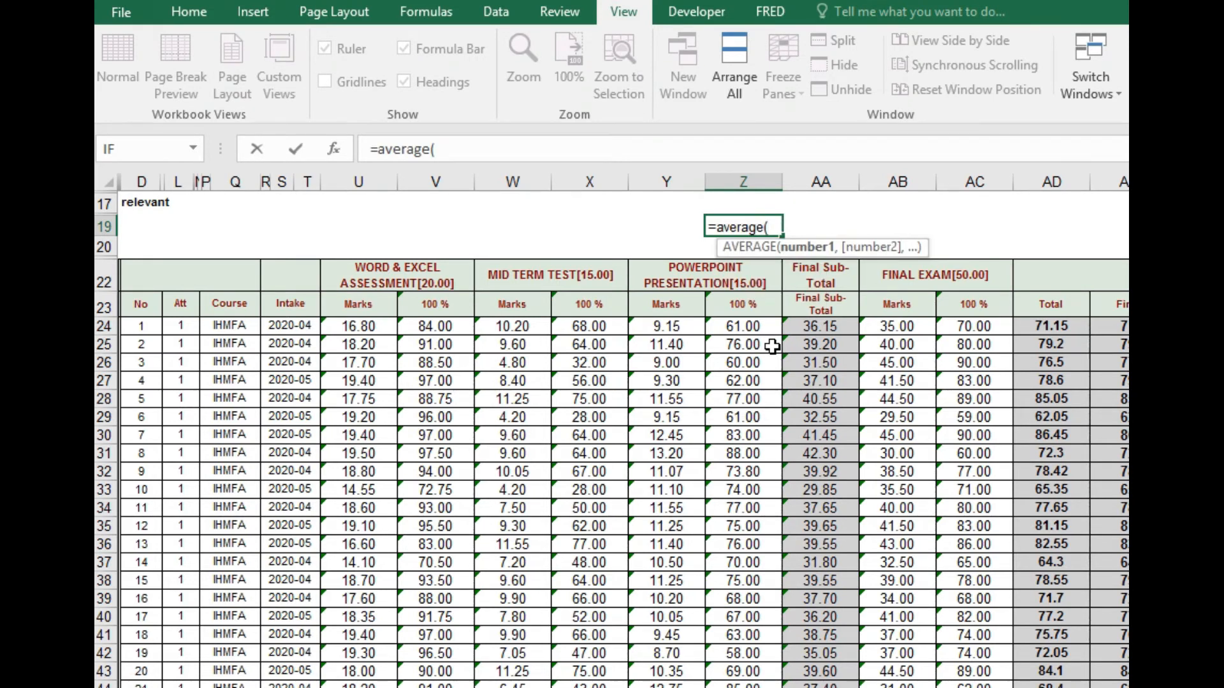
pyautogui.moveTo(753, 327); pyautogui.dragTo(753, 444)
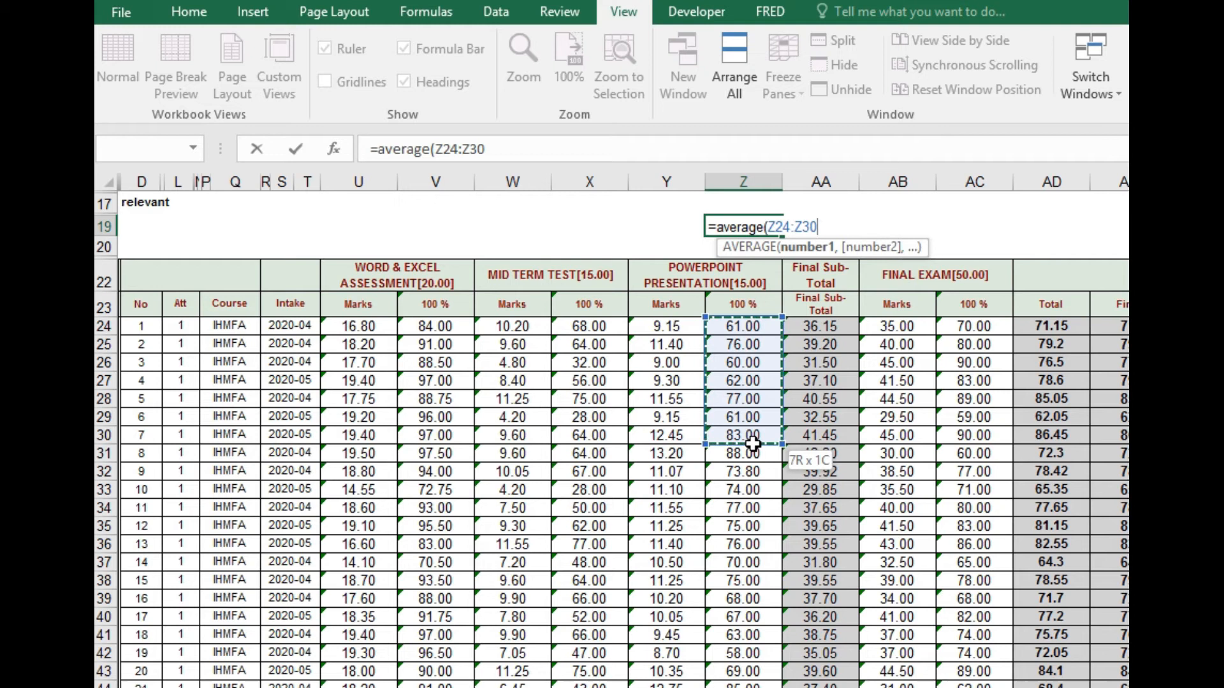
pyautogui.write(')')
pyautogui.press('Return')
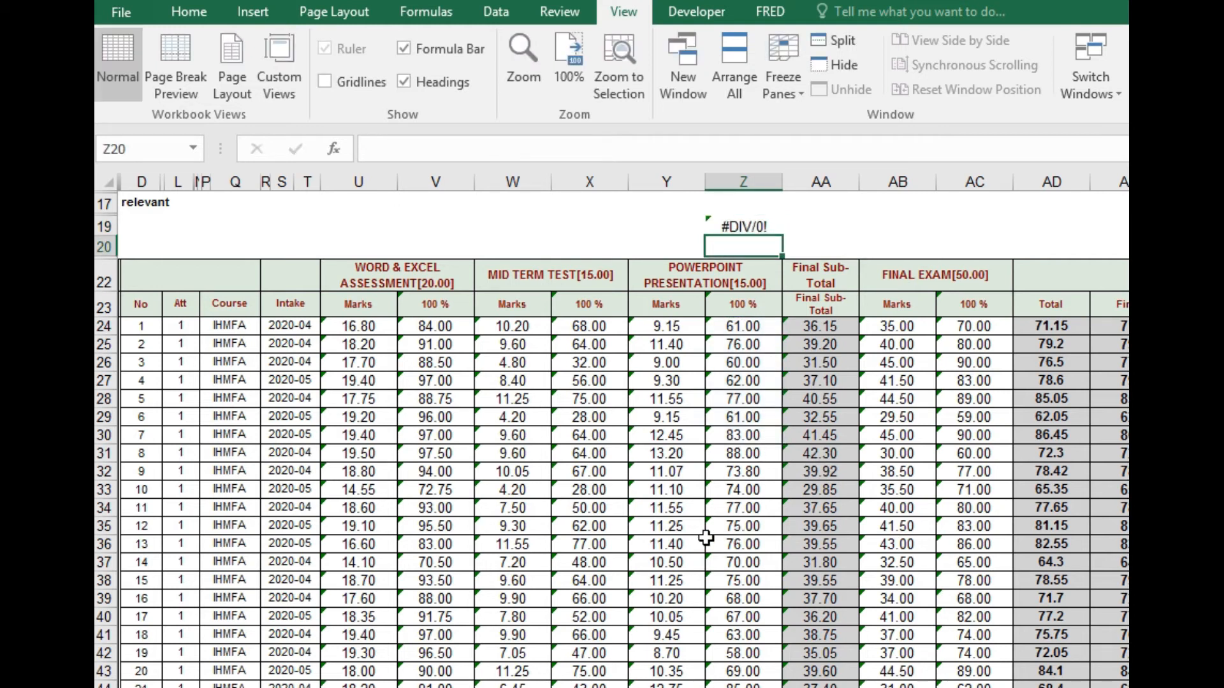
pyautogui.click(763, 227)
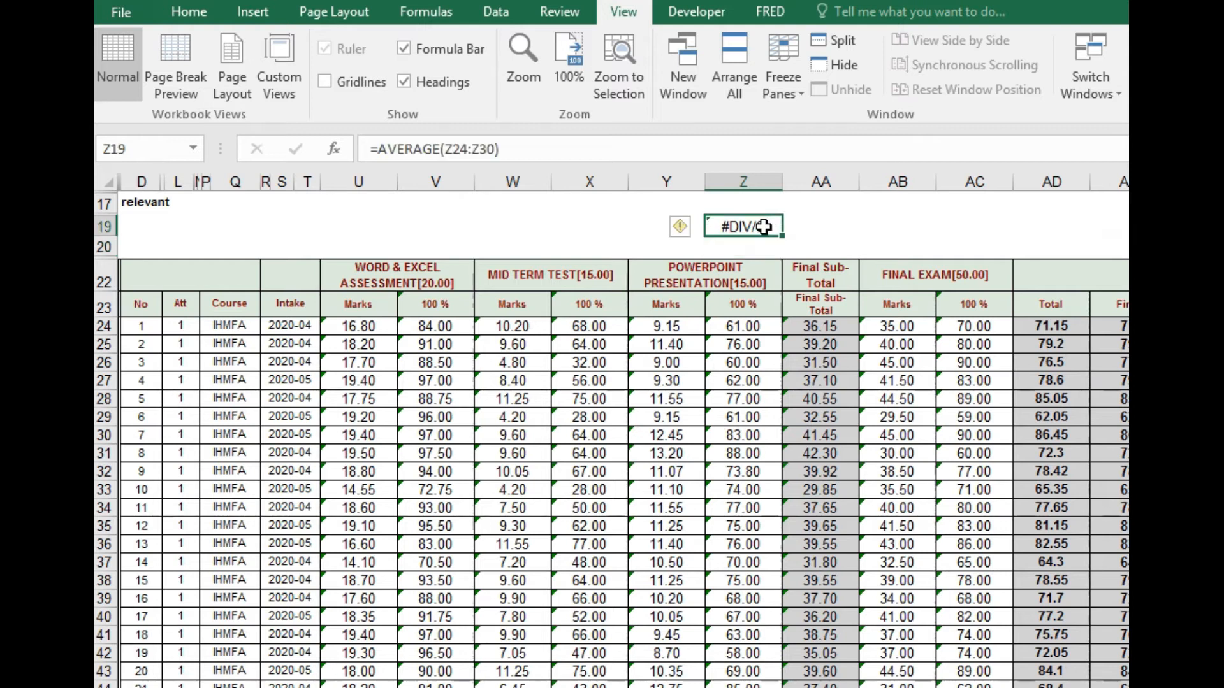
# Check individual PowerPoint presentation 100 % scores in column Z, including cells Z32 and Z24.
pyautogui.click(770, 329)
pyautogui.click(766, 475)
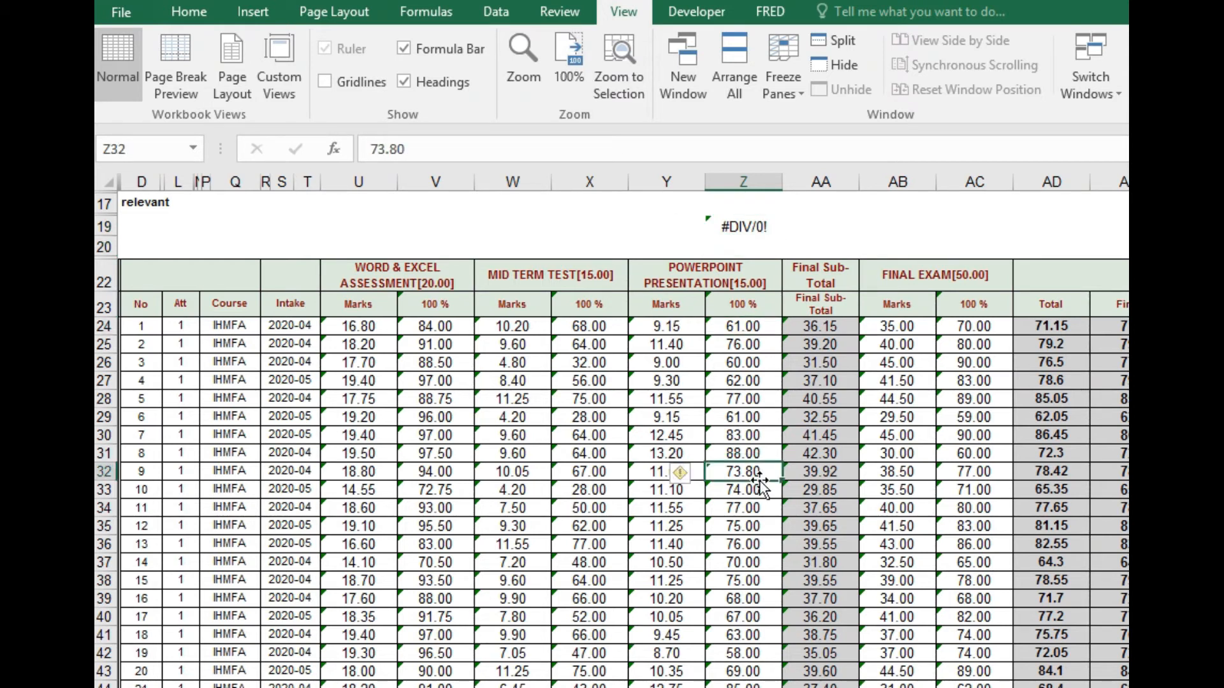
pyautogui.click(755, 343)
pyautogui.click(760, 327)
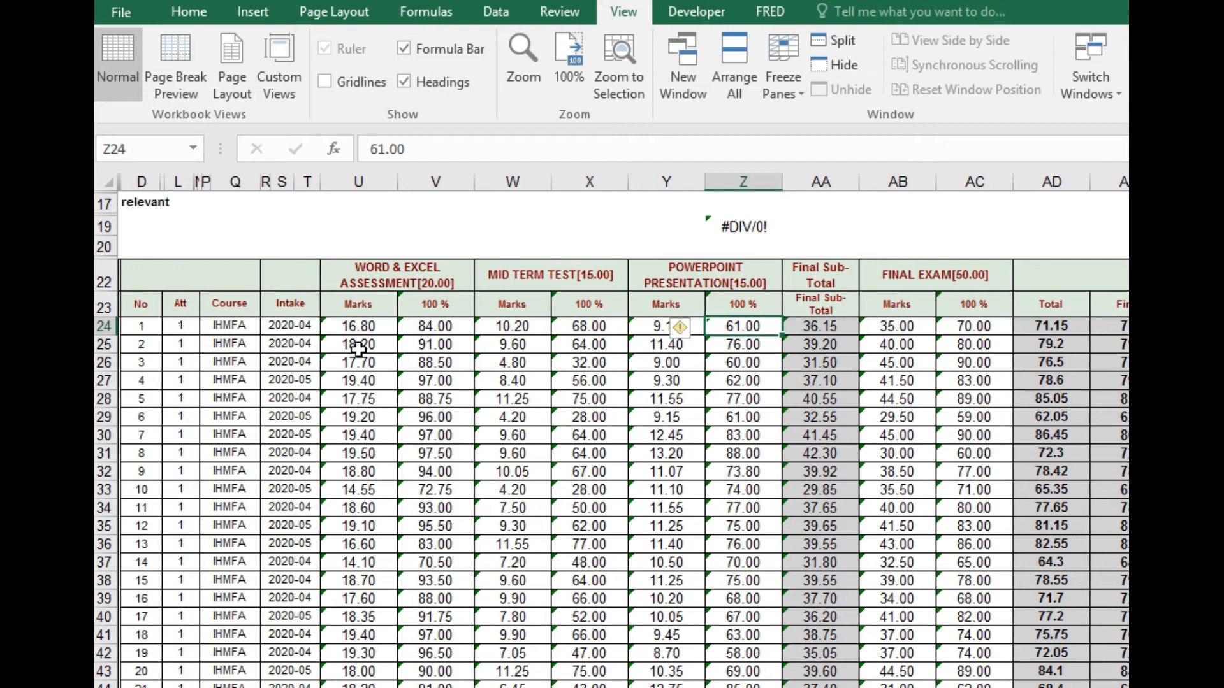
# Select all marks from the Word & Excel Marks column through the Final column, U24:AE140, and convert the numbers stored as text to numbers.
pyautogui.click(373, 328)
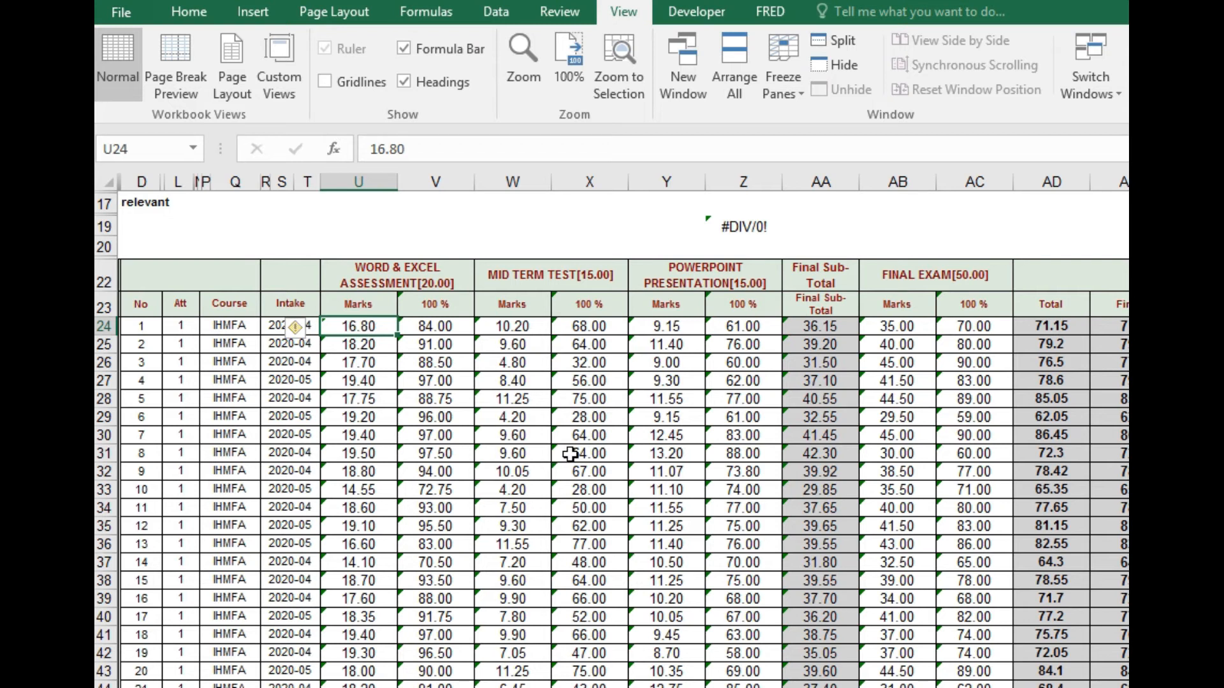
pyautogui.hotkey('ctrl', 'shift', 'Down')
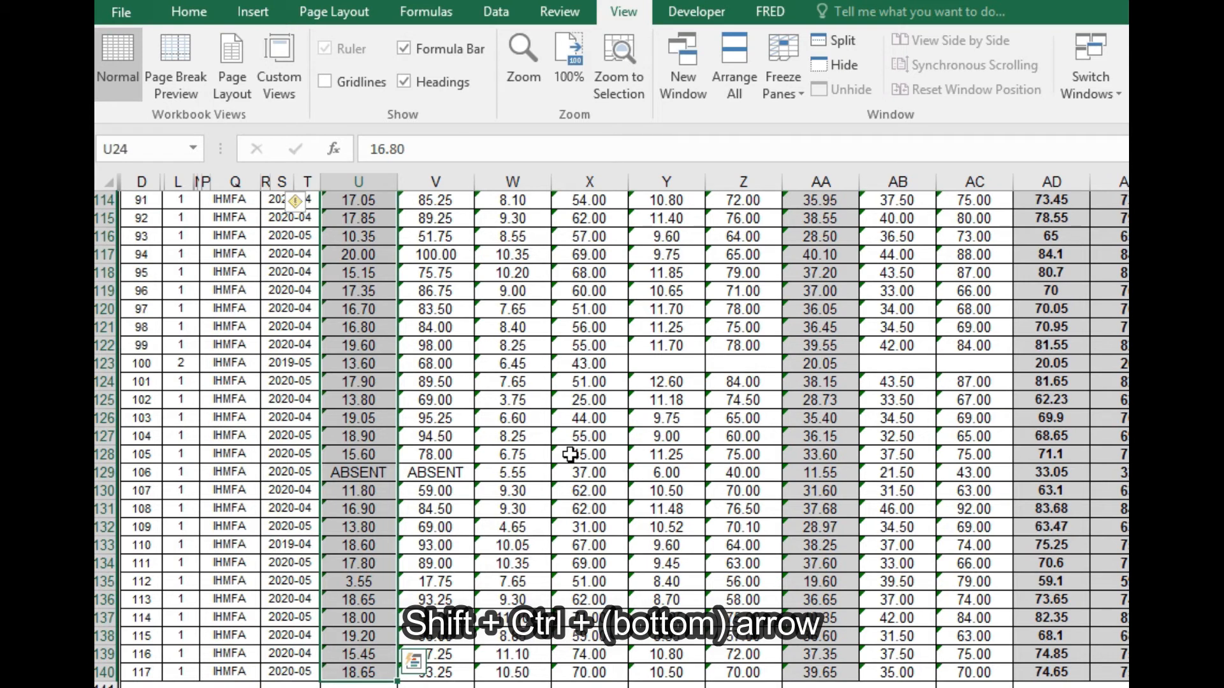
pyautogui.hscroll(2, 1125, 417)
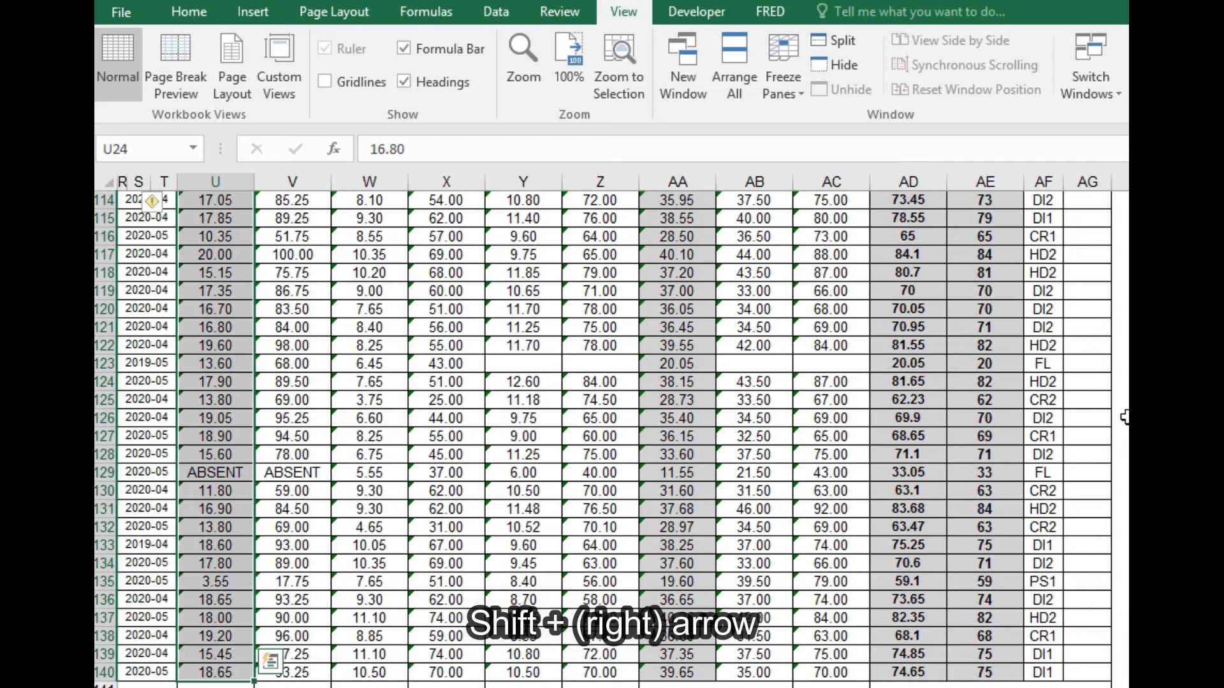
pyautogui.hotkey('shift', 'Right')
pyautogui.hotkey('shift', 'Right')
pyautogui.hotkey('shift', 'Right')
pyautogui.hotkey('shift', 'Right')
pyautogui.hotkey('shift', 'Right')
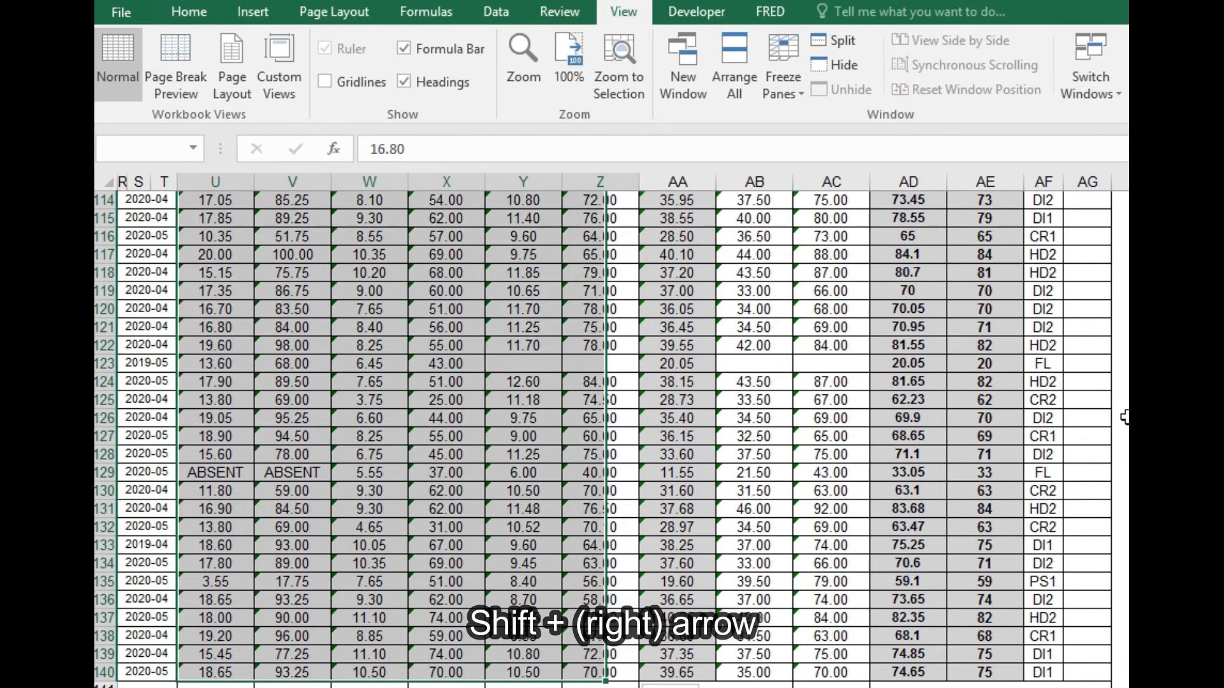
pyautogui.hotkey('shift', 'Right')
pyautogui.hotkey('shift', 'Right')
pyautogui.hotkey('shift', 'Right')
pyautogui.hotkey('shift', 'Right')
pyautogui.hotkey('shift', 'Right')
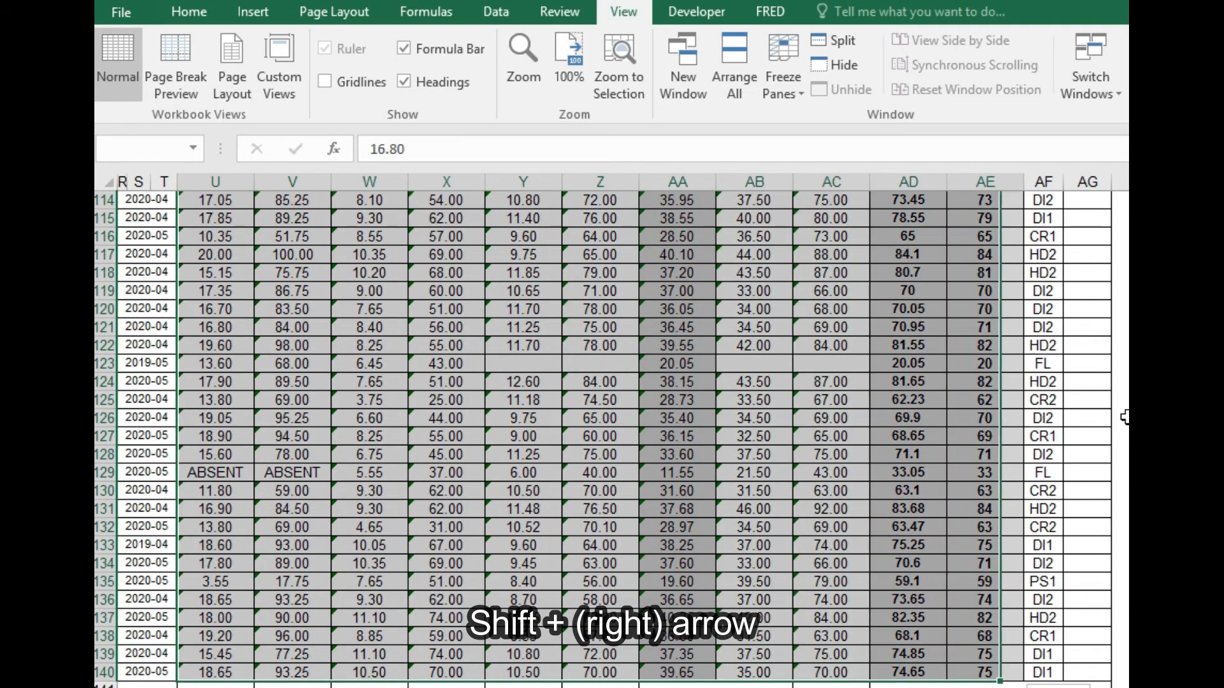
pyautogui.hotkey('shift', 'Right')
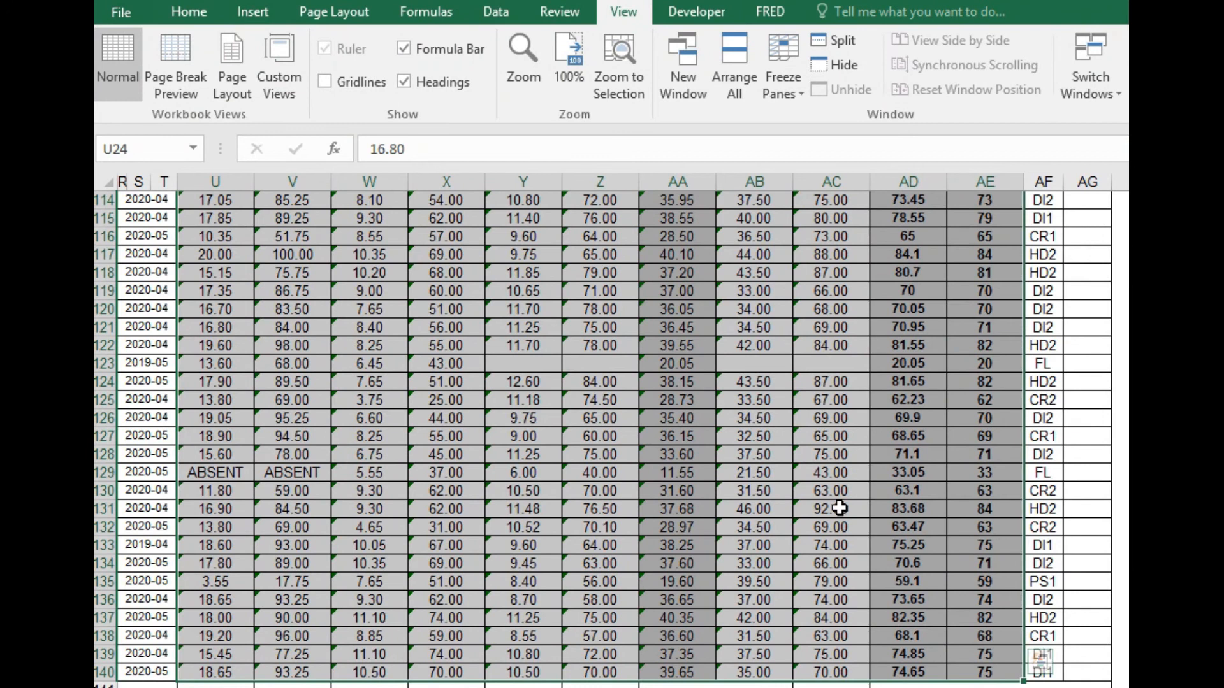
pyautogui.scroll(17, 832, 507)
pyautogui.scroll(18, 832, 507)
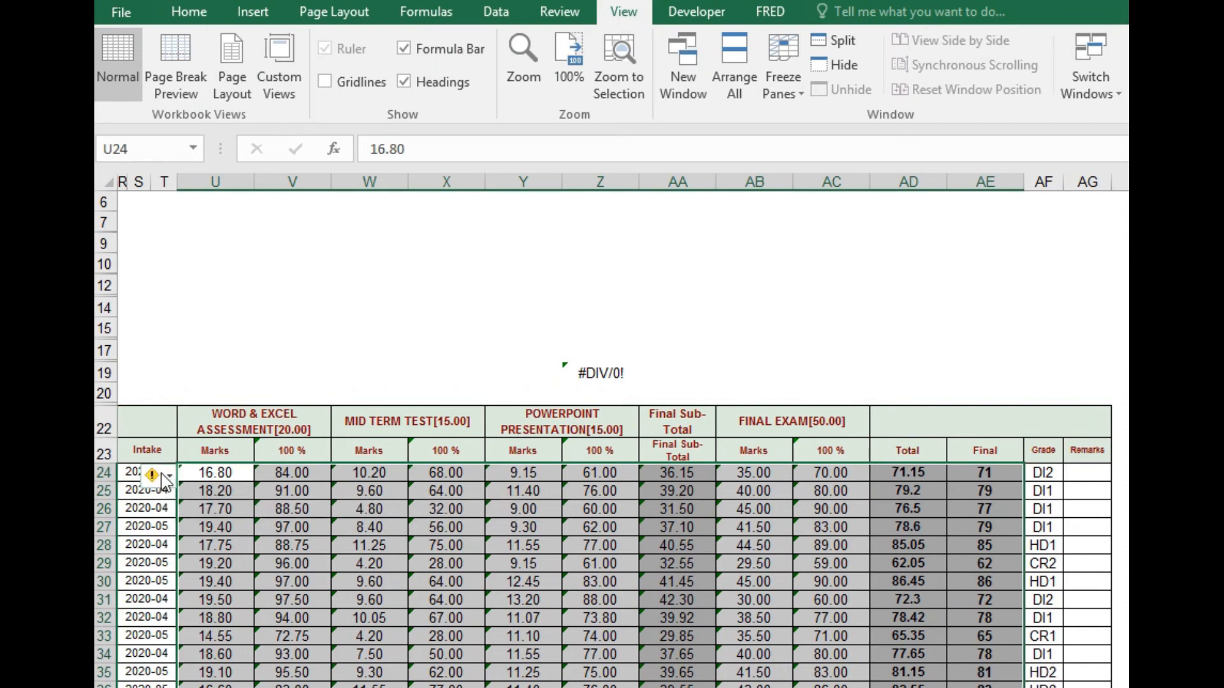
pyautogui.moveTo(169, 488)
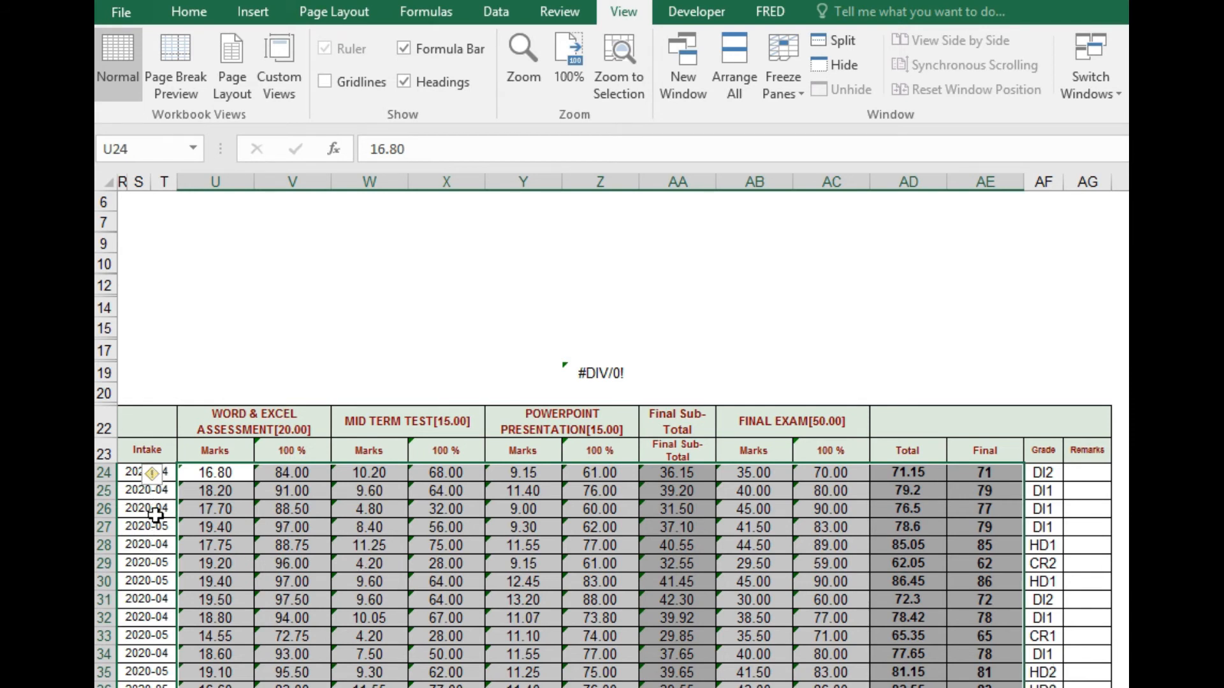
pyautogui.click(170, 477)
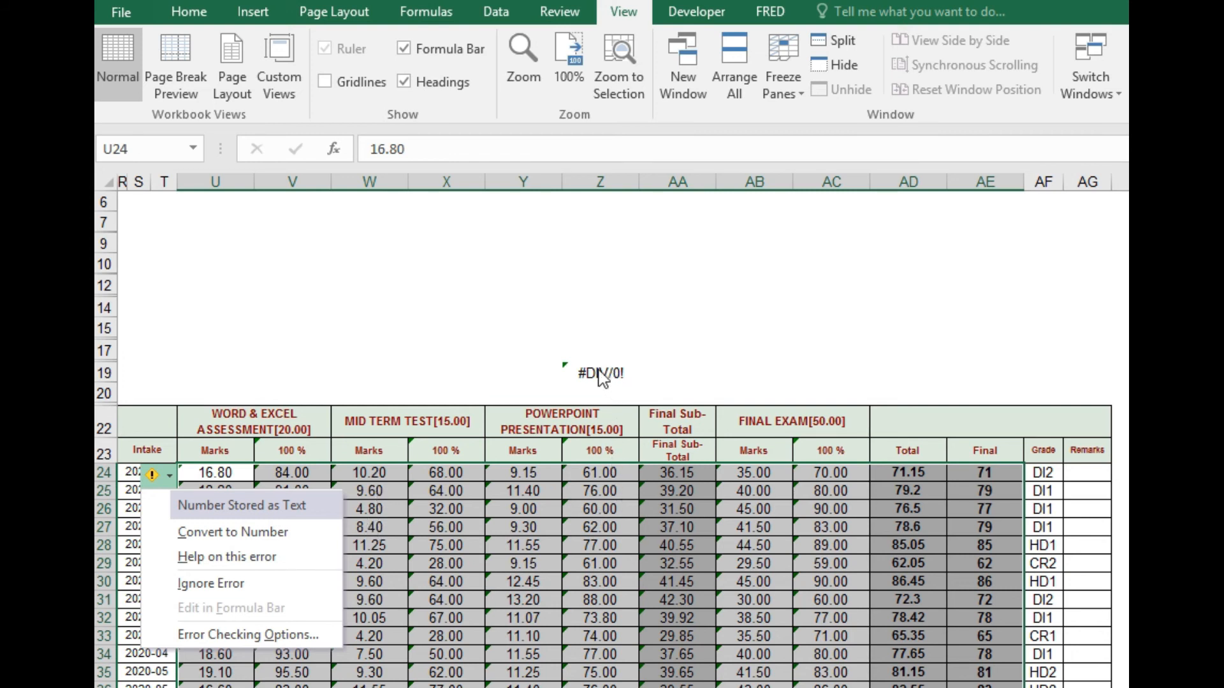
pyautogui.click(273, 533)
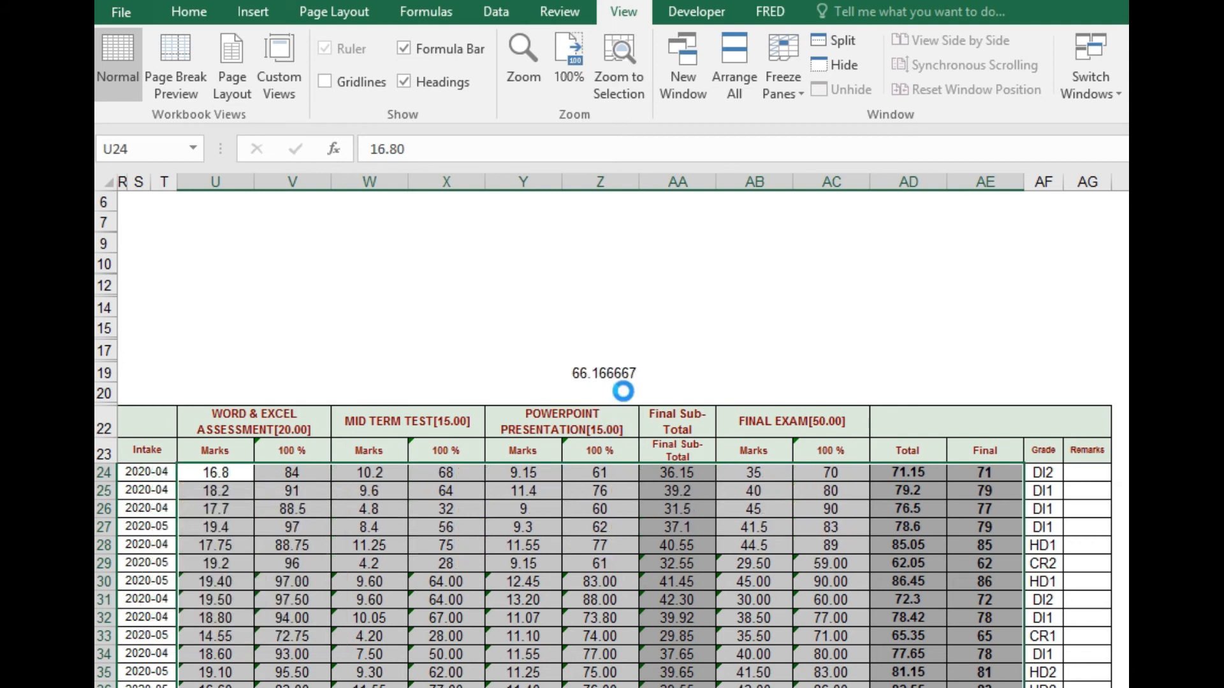